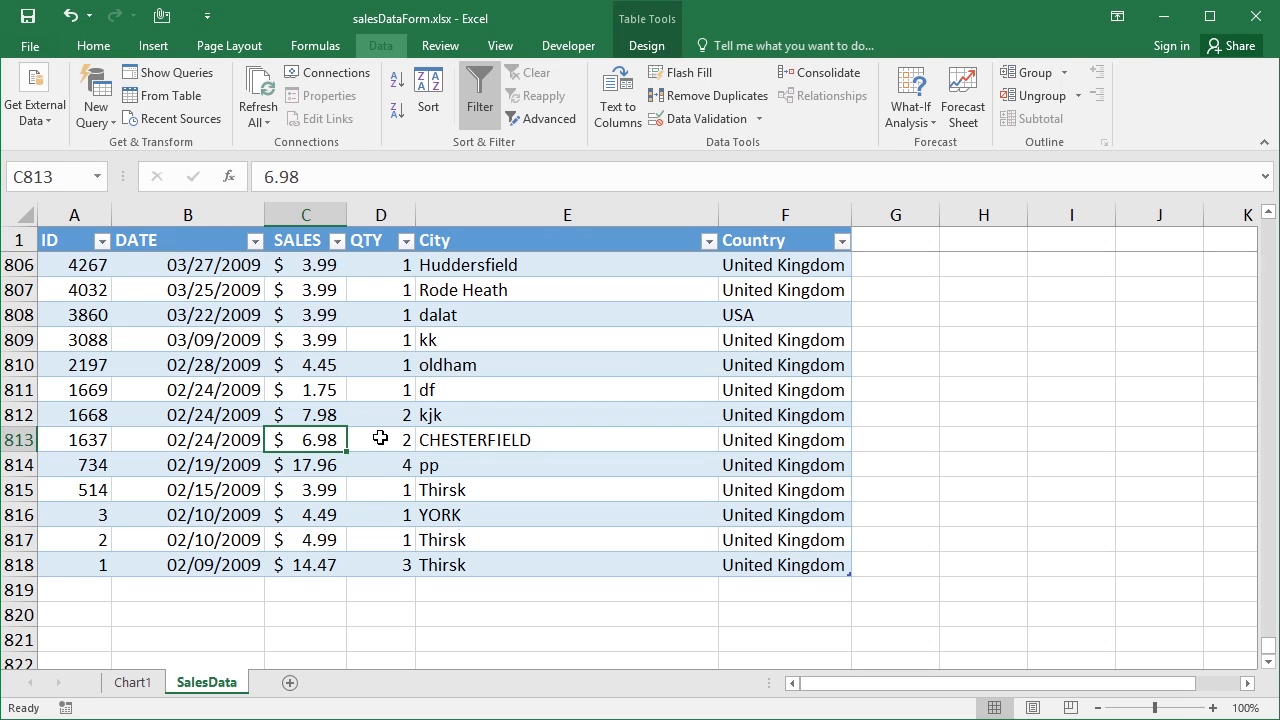
Check the last record of the sales table and view the yearly sales chart before returning to the data
click(776, 563)
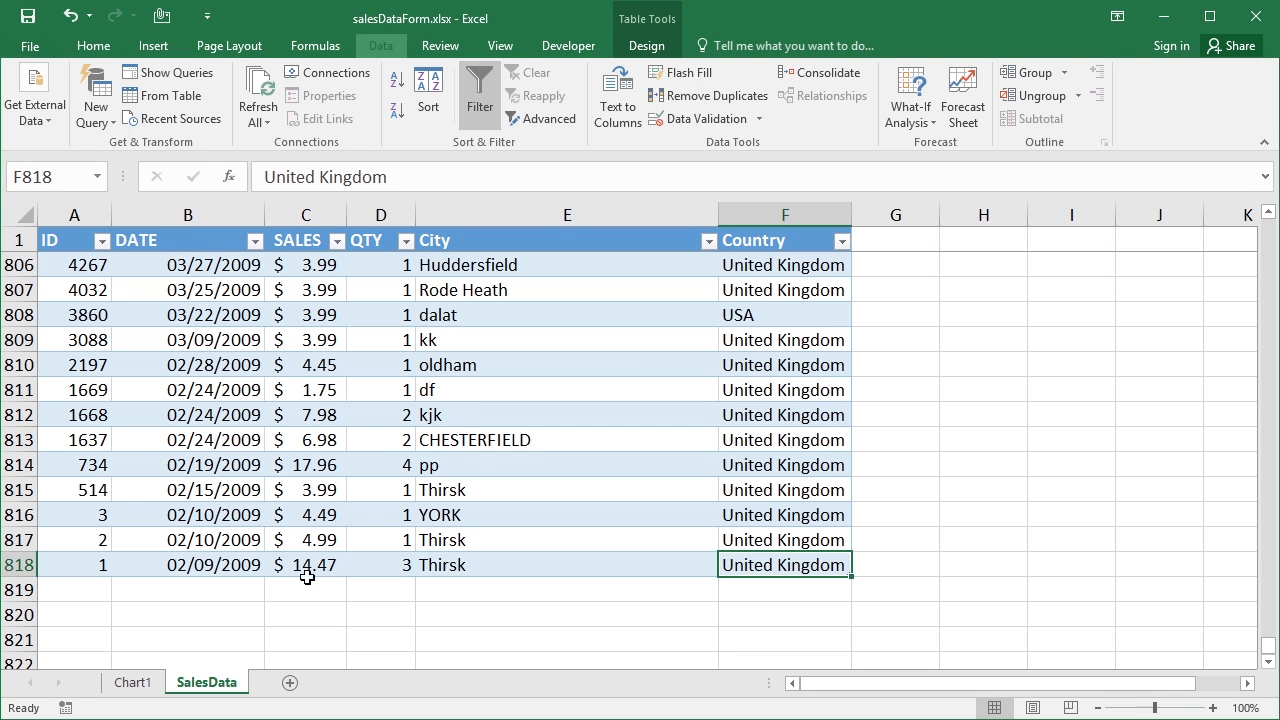
click(122, 680)
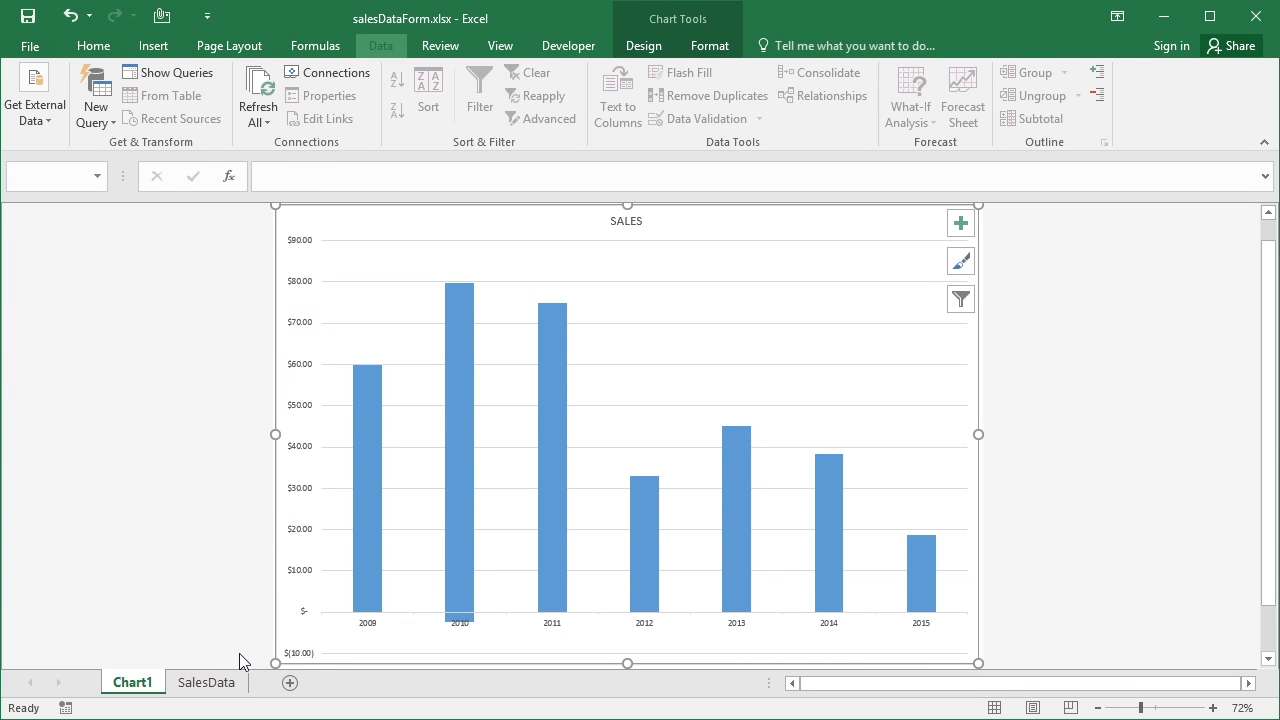
click(220, 683)
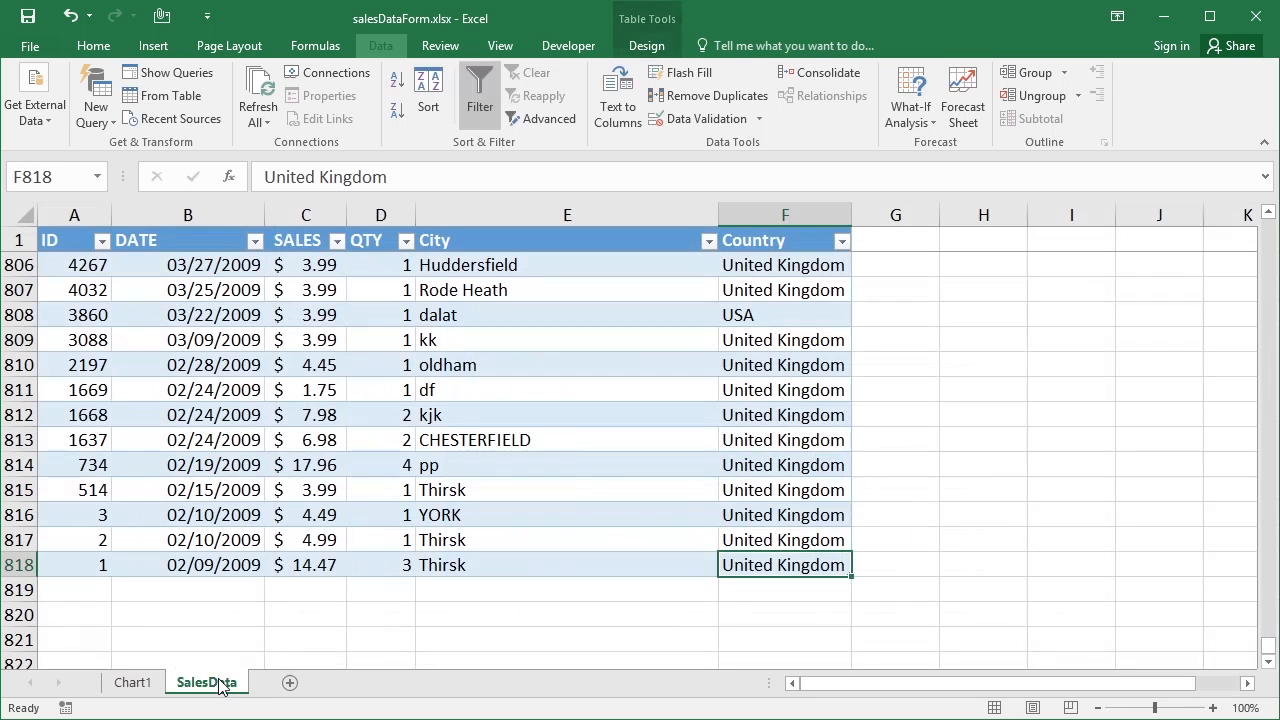
Append a new row below the sales table's last record with ID 7000, date 12/12/2010 and sales 500
key(Tab)
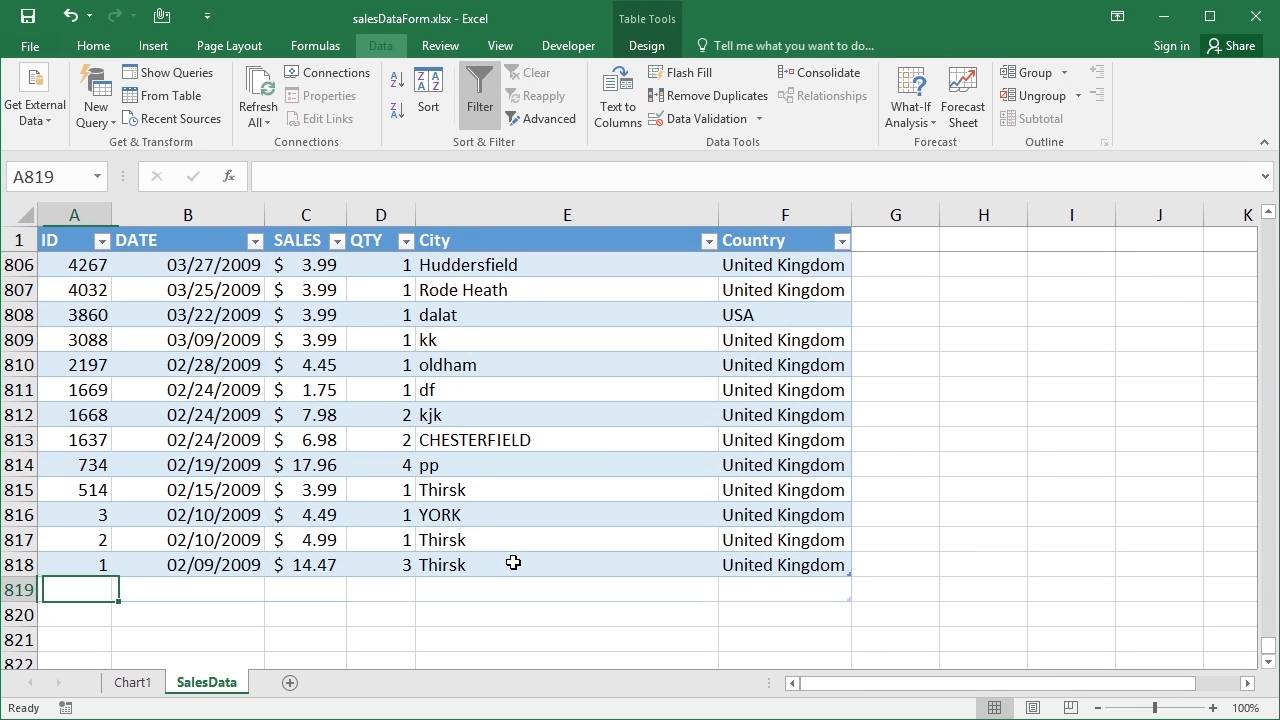
text(7000)
key(Tab)
text(12/12/2010)
key(Tab)
text(500)
key(Tab)
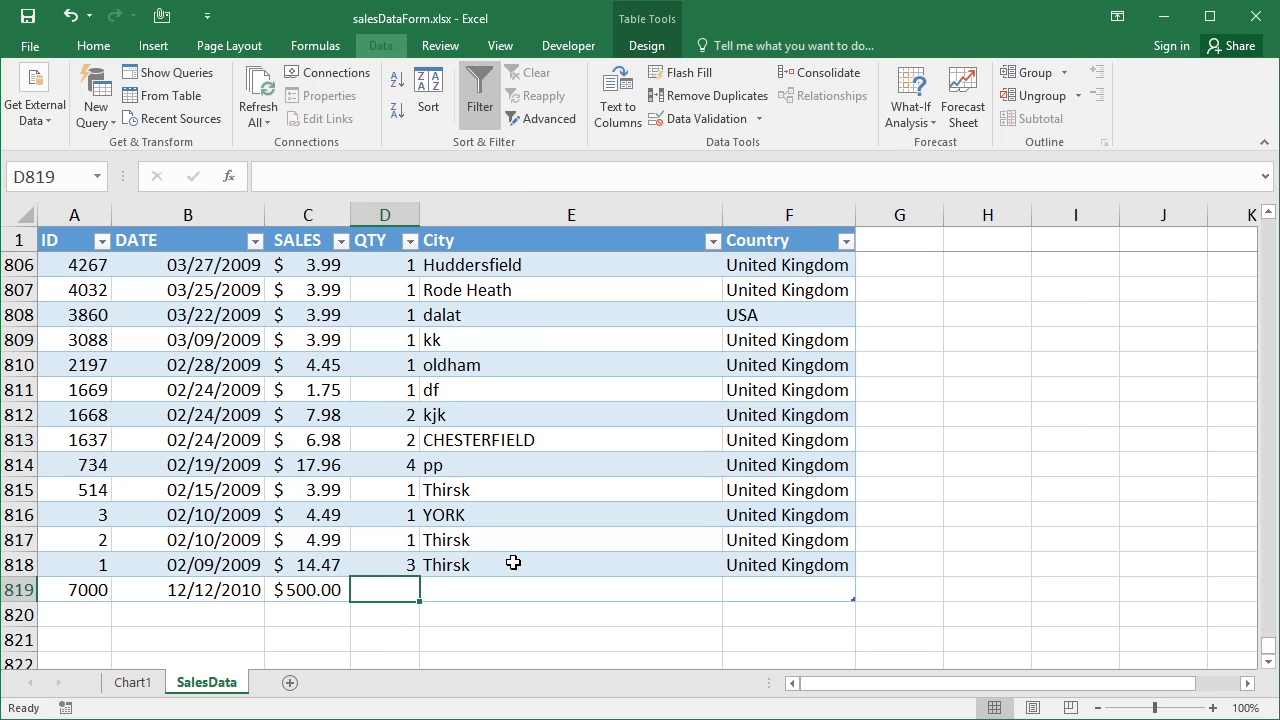
Complete the new record with quantity 10, city Thirsk and country United Kingdom
text(10)
key(Tab)
text(Thirsk)
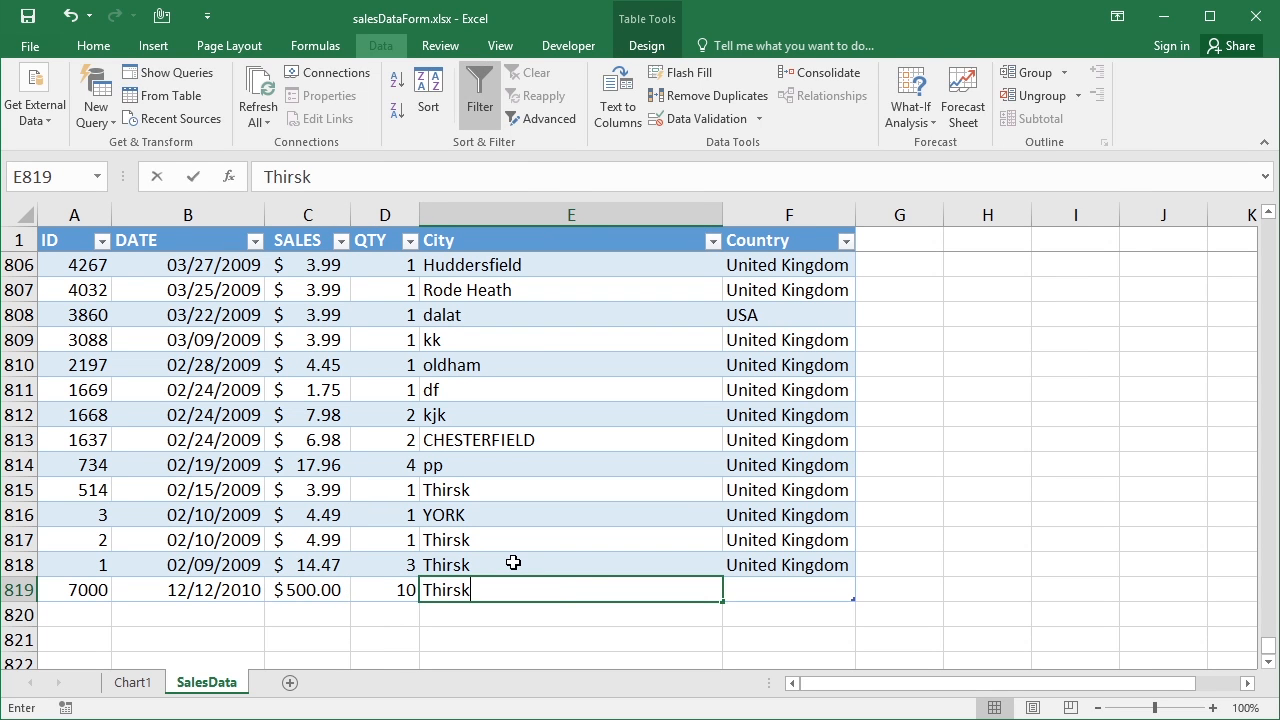
key(Tab)
text(United Kingdom)
key(Left)
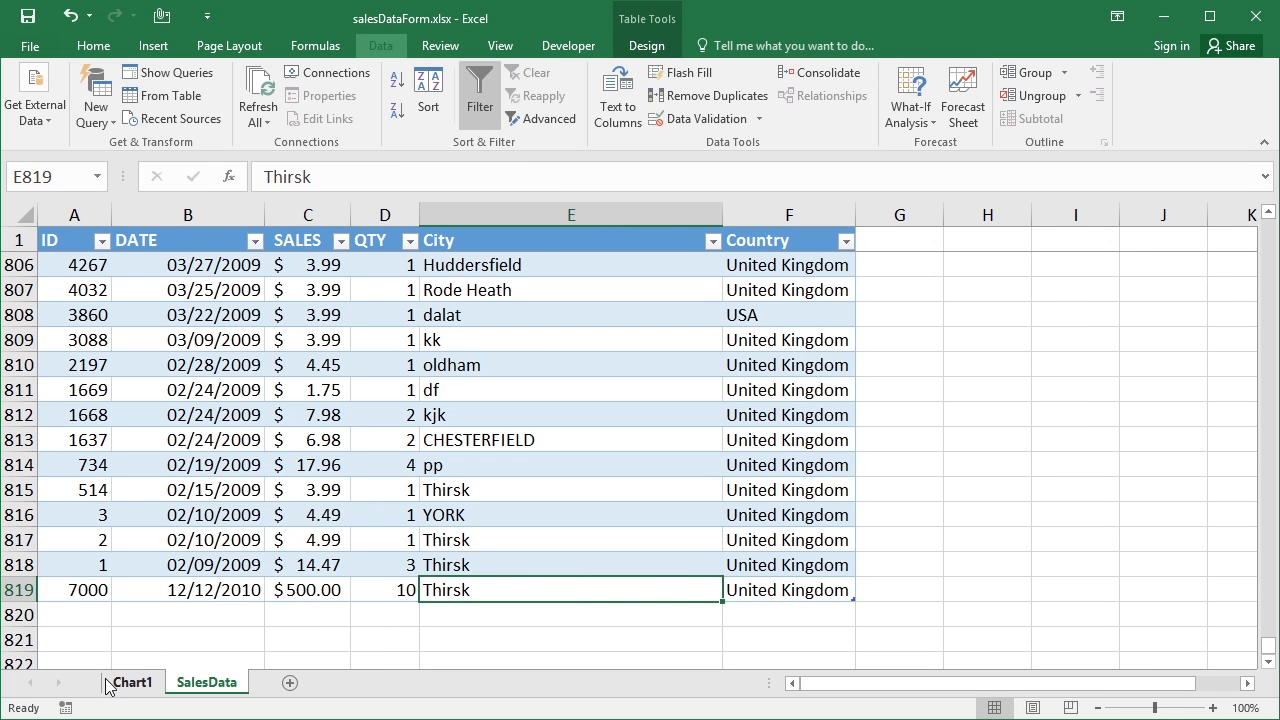
Examine the sales chart with the new record included, then return to the SalesData sheet
click(120, 686)
mouse_move(468, 489)
key(ctrl+Page_Down)
Set the new record's sales value to 15 and review the chart again
click(307, 582)
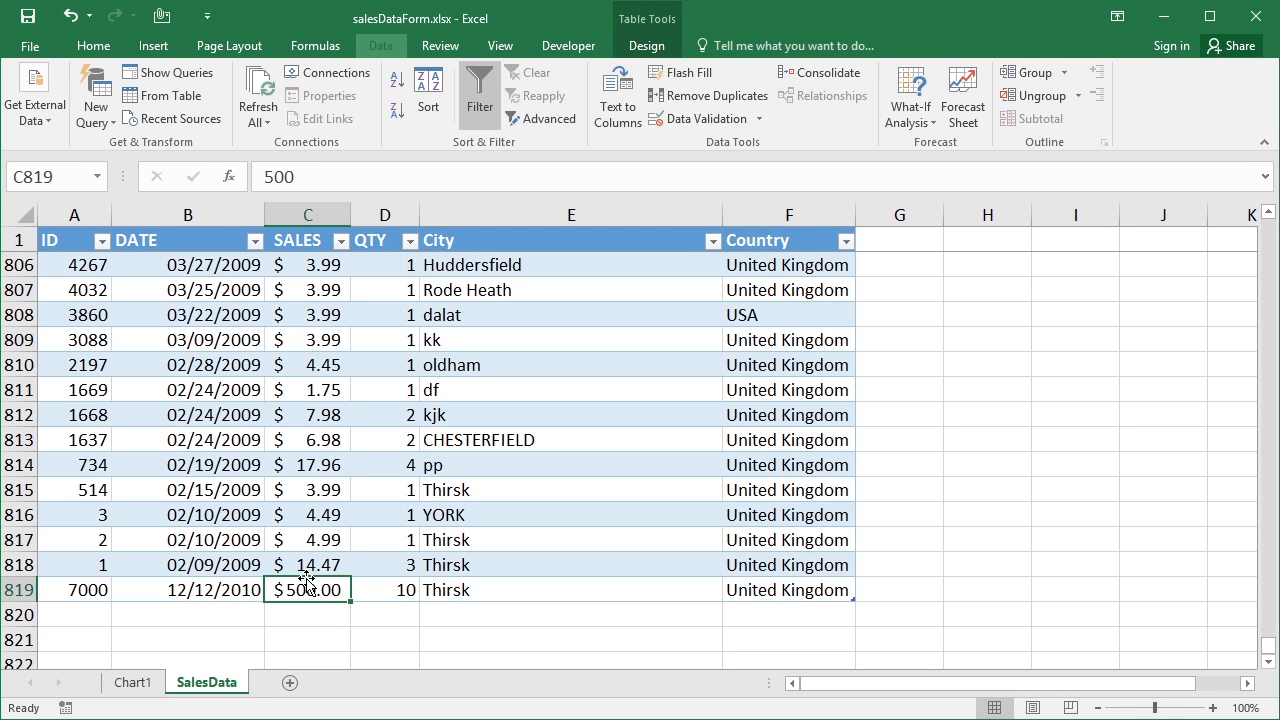
text(15)
key(Up)
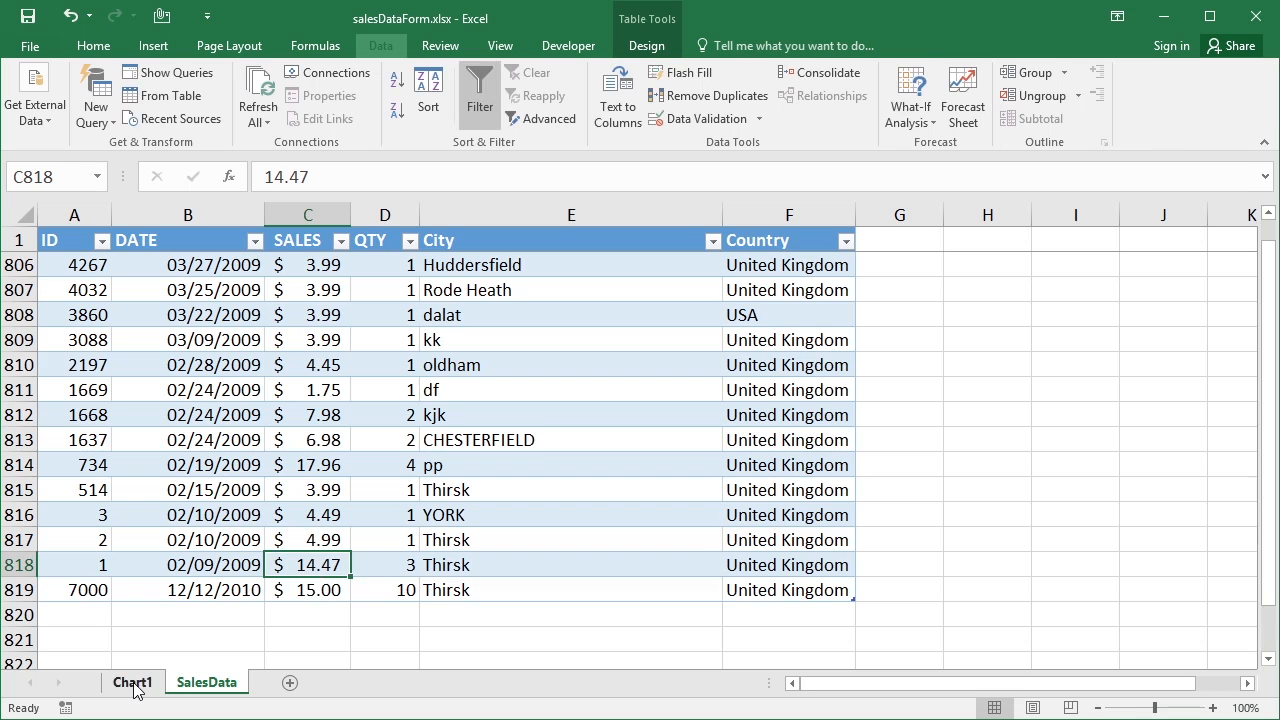
click(133, 684)
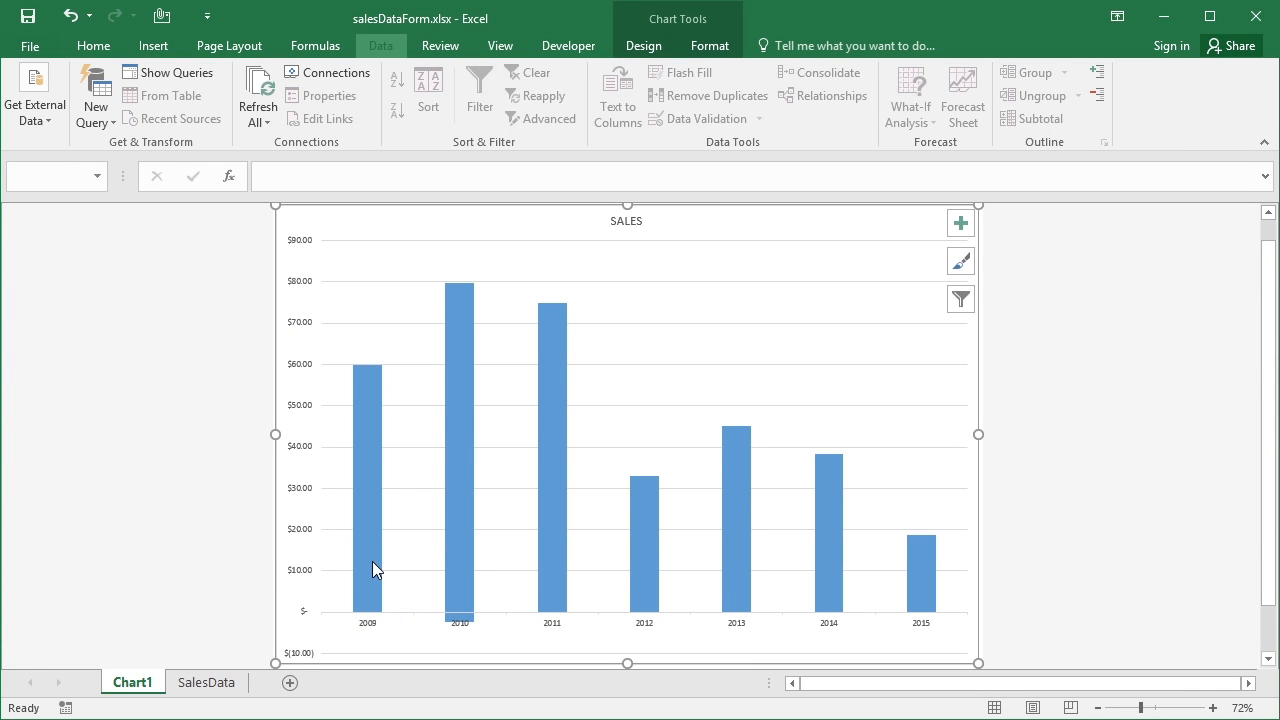
click(200, 682)
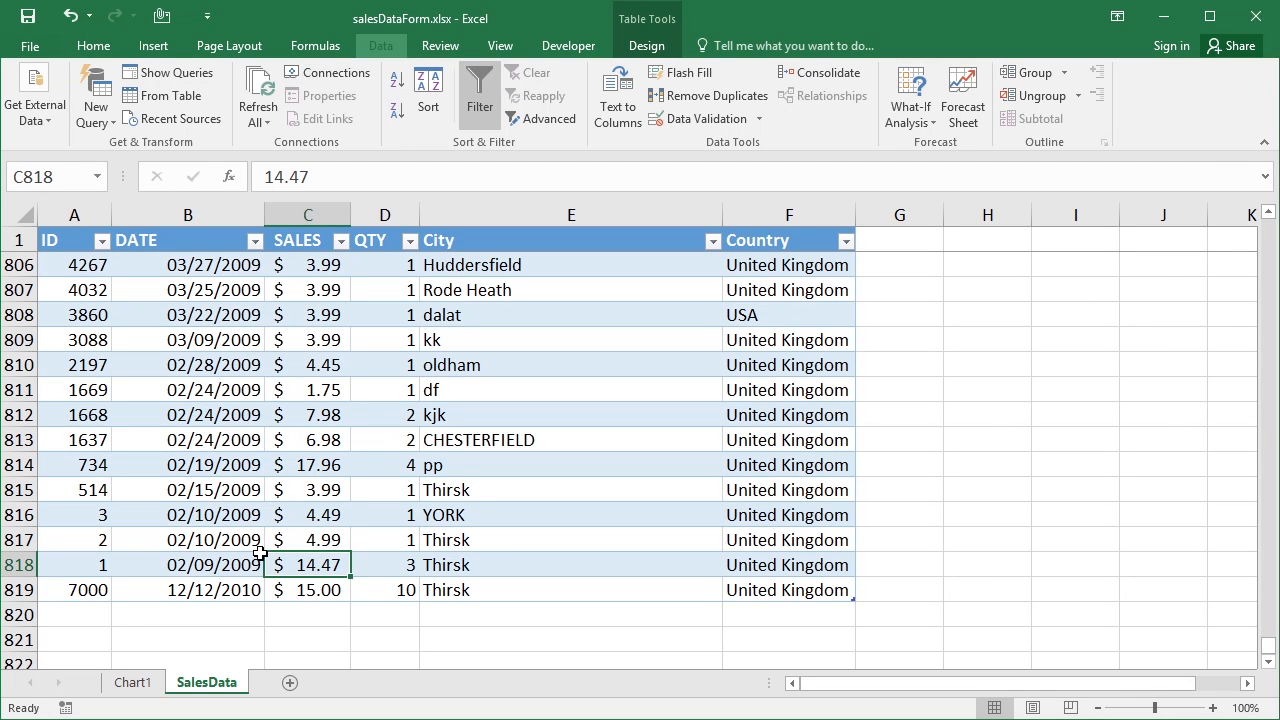
Browse upward through the sales records from the end of the table to row 762
key(Up)
key(Up)
key(Up)
key(Up)
key(Up)
key(Up)
key(Up)
key(Up)
key(Up)
key(Up)
key(Up)
key(Up)
key(Up)
key(Up)
key(Up)
key(Up)
key(Up)
key(Up)
key(Up)
key(Up)
key(Up)
key(Up)
key(Up)
key(Up)
key(Up)
key(Up)
key(Up)
key(Up)
key(Up)
key(Up)
key(Up)
key(Up)
key(Up)
key(Up)
key(Up)
key(Up)
key(Up)
key(Up)
key(Up)
key(Up)
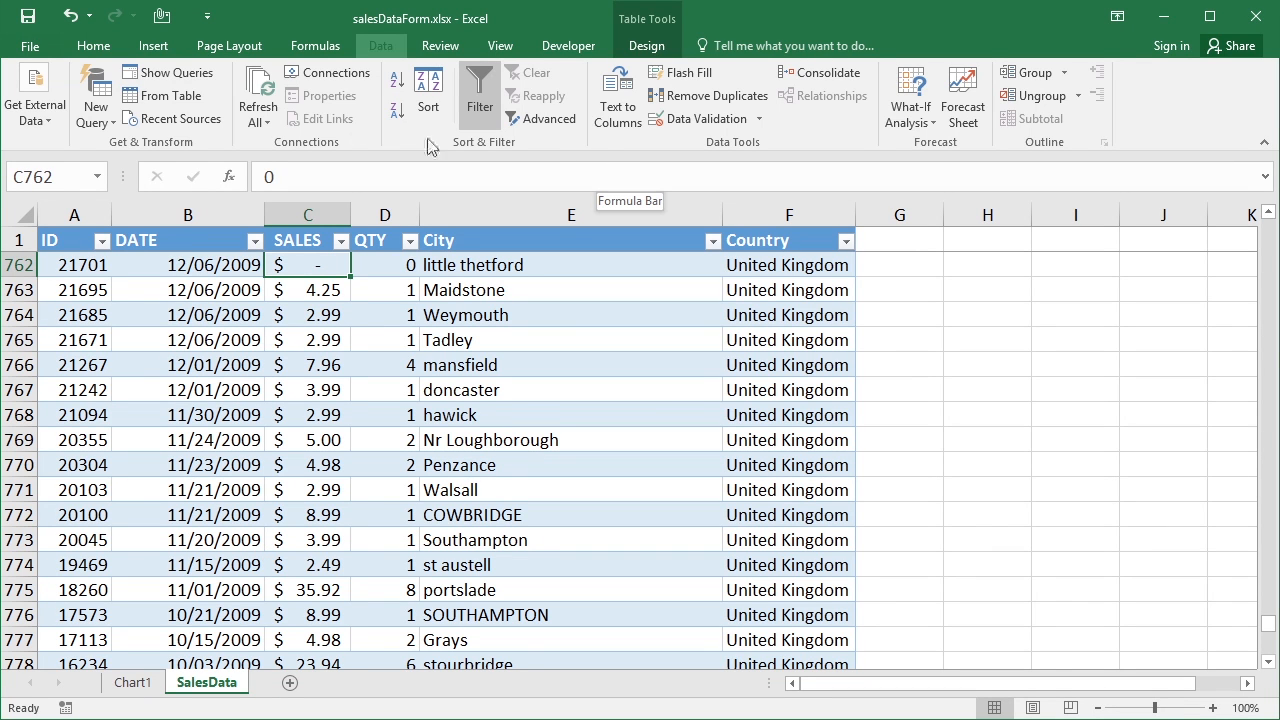
Add the Form command from Commands Not in the Ribbon to the Quick Access Toolbar for all documents
click(205, 18)
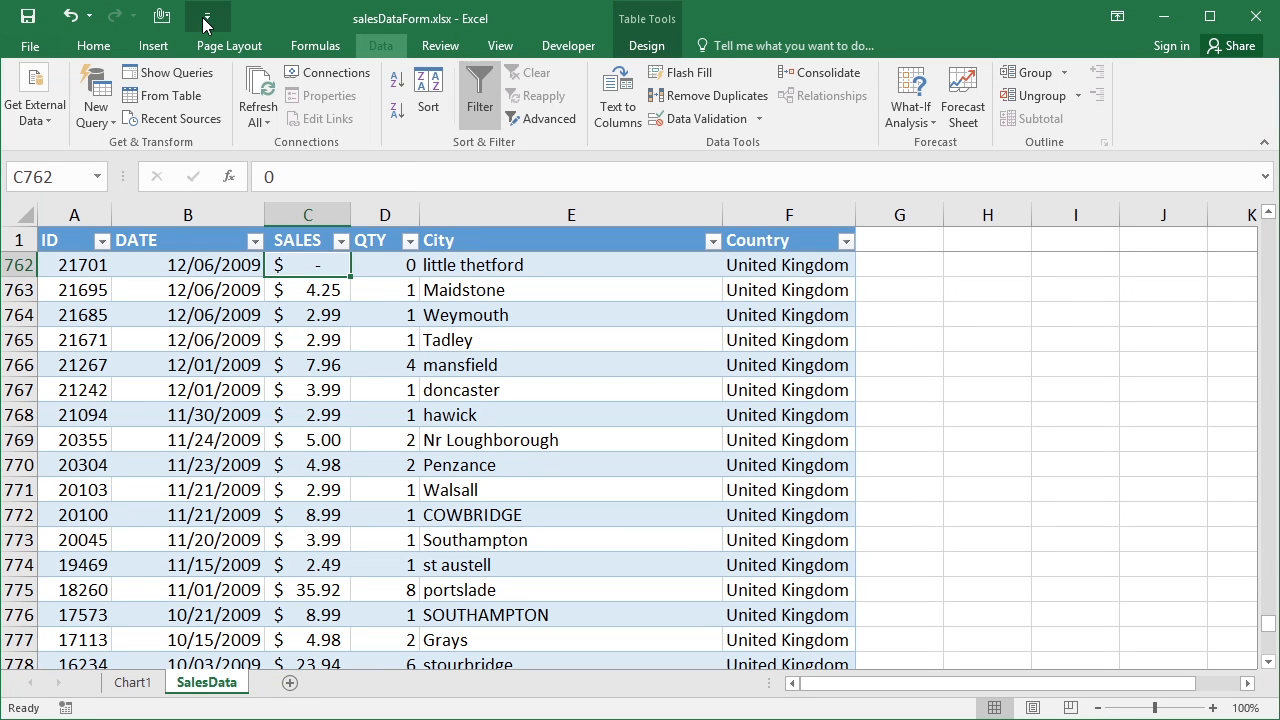
click(286, 359)
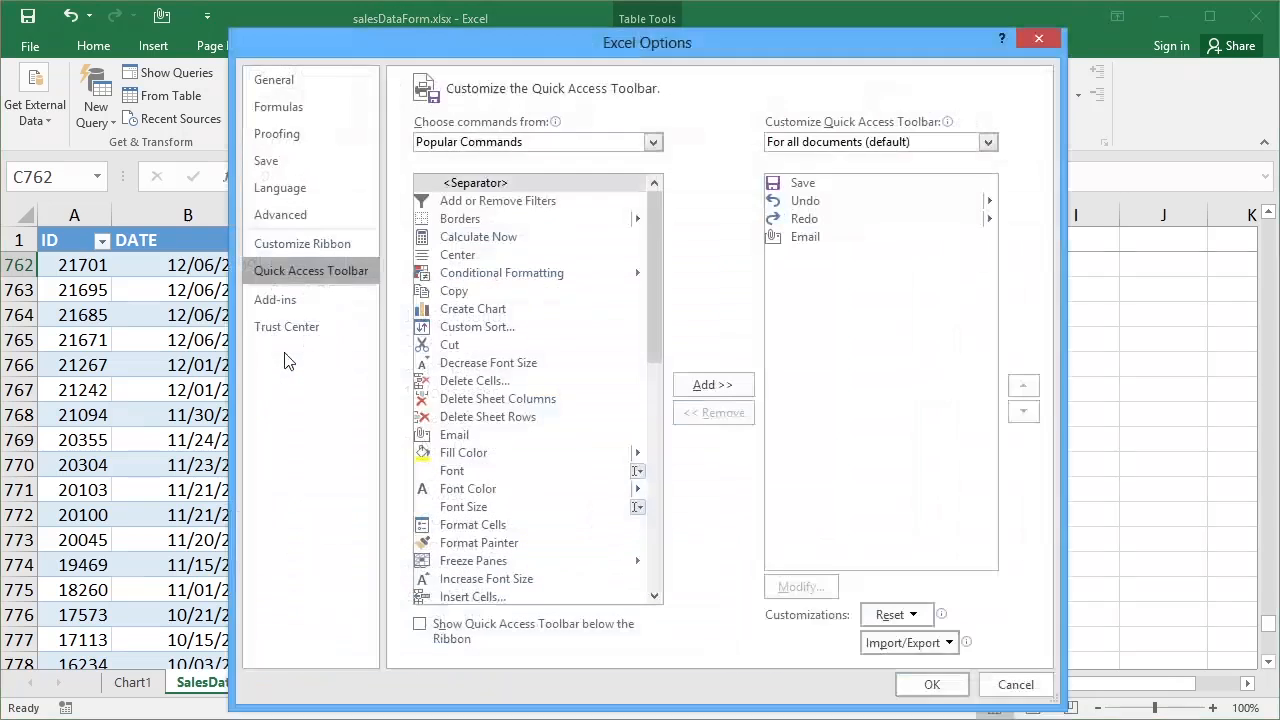
click(653, 142)
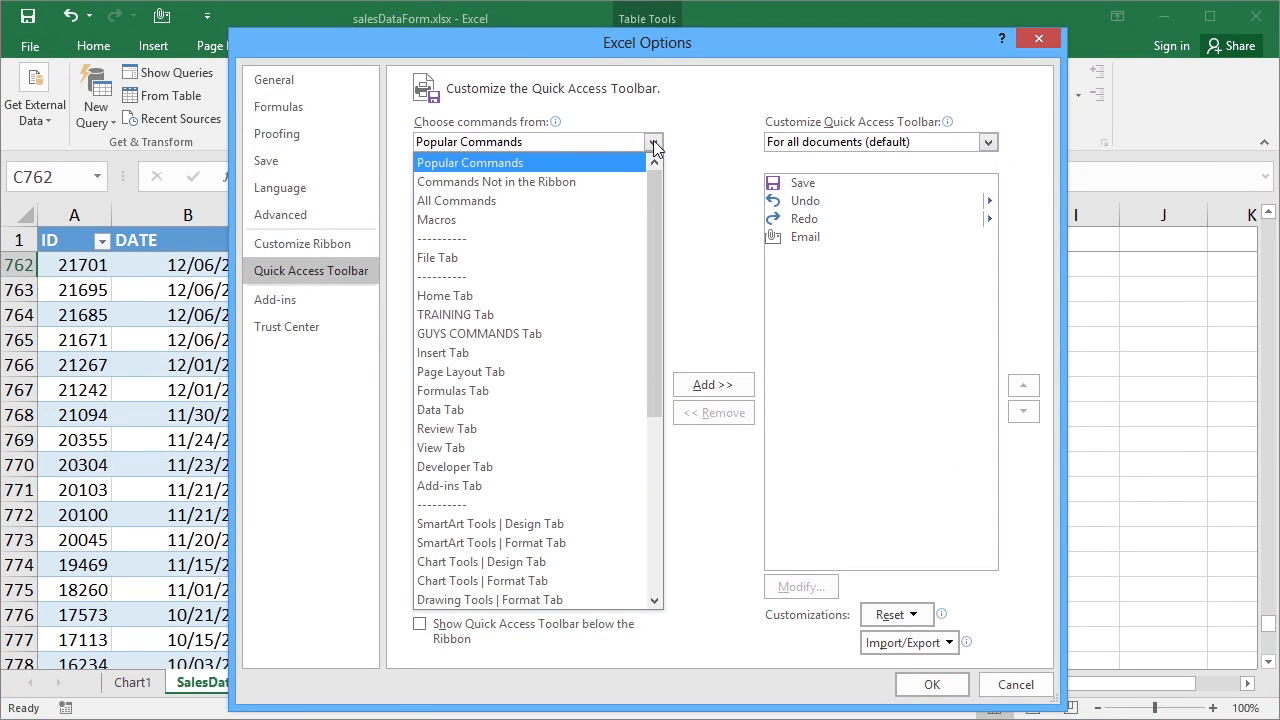
click(472, 181)
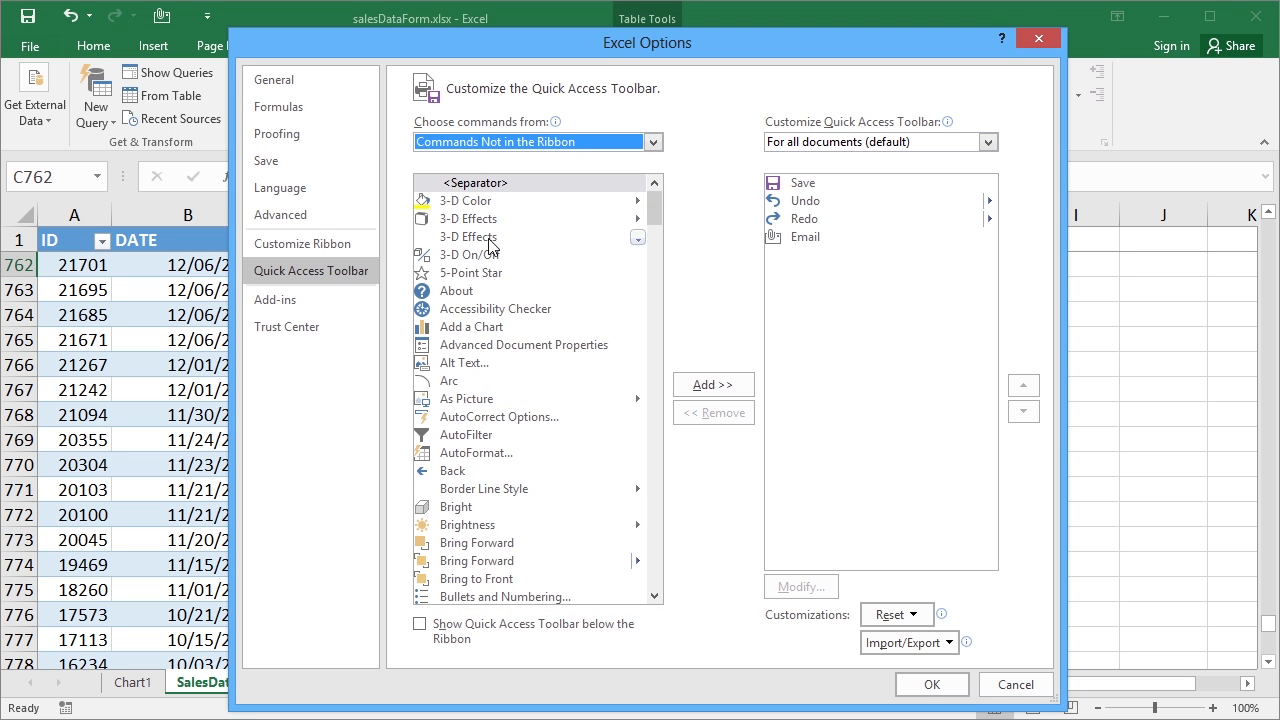
click(654, 385)
click(654, 385)
click(654, 385)
click(654, 385)
click(649, 309)
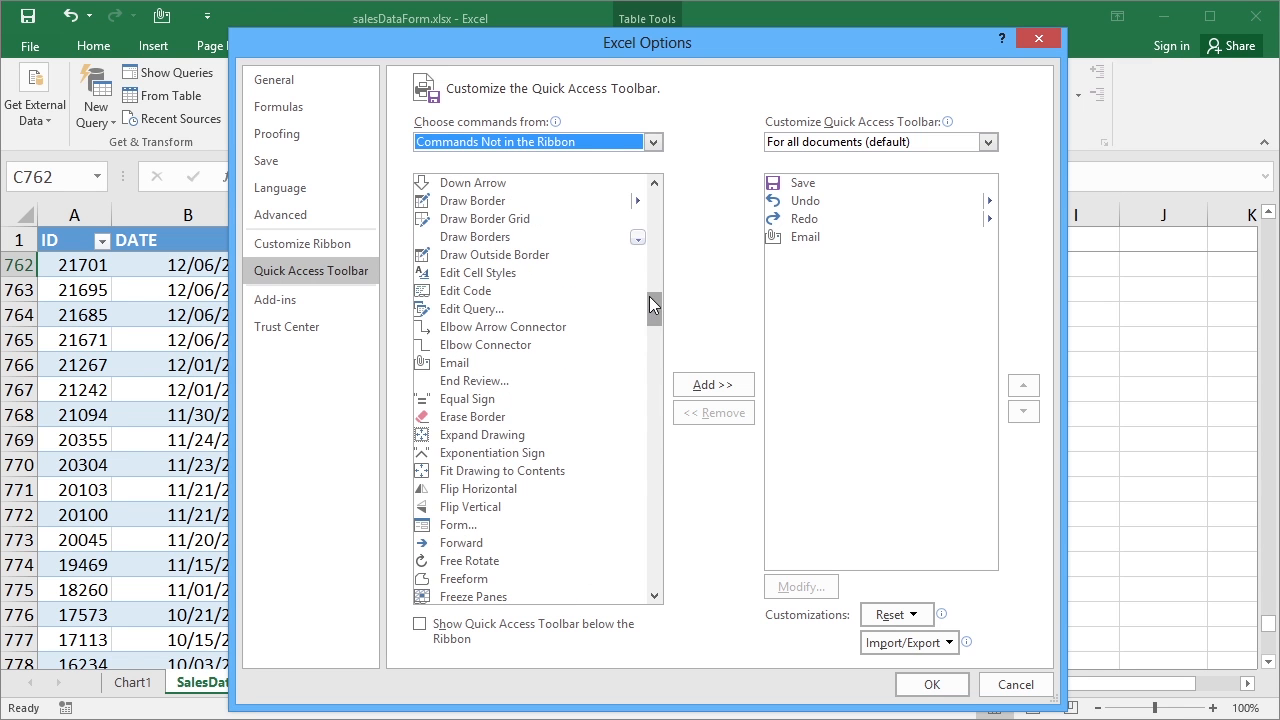
click(474, 528)
click(722, 386)
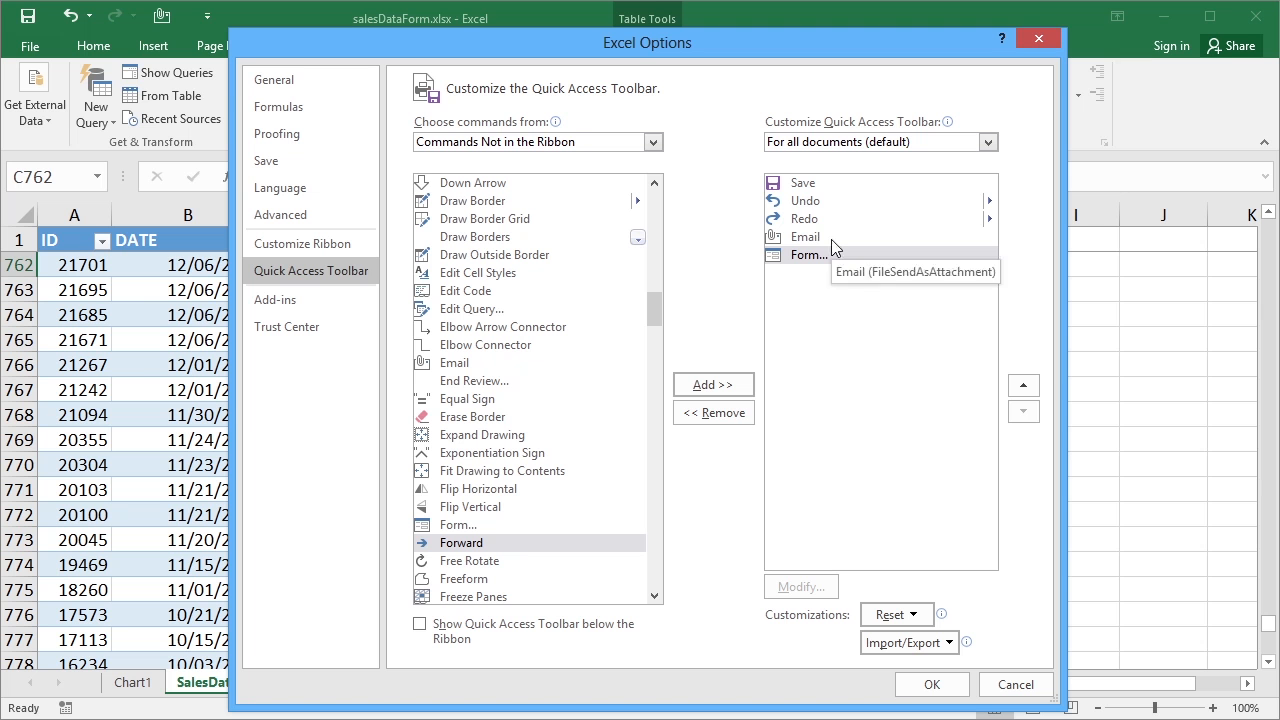
click(932, 686)
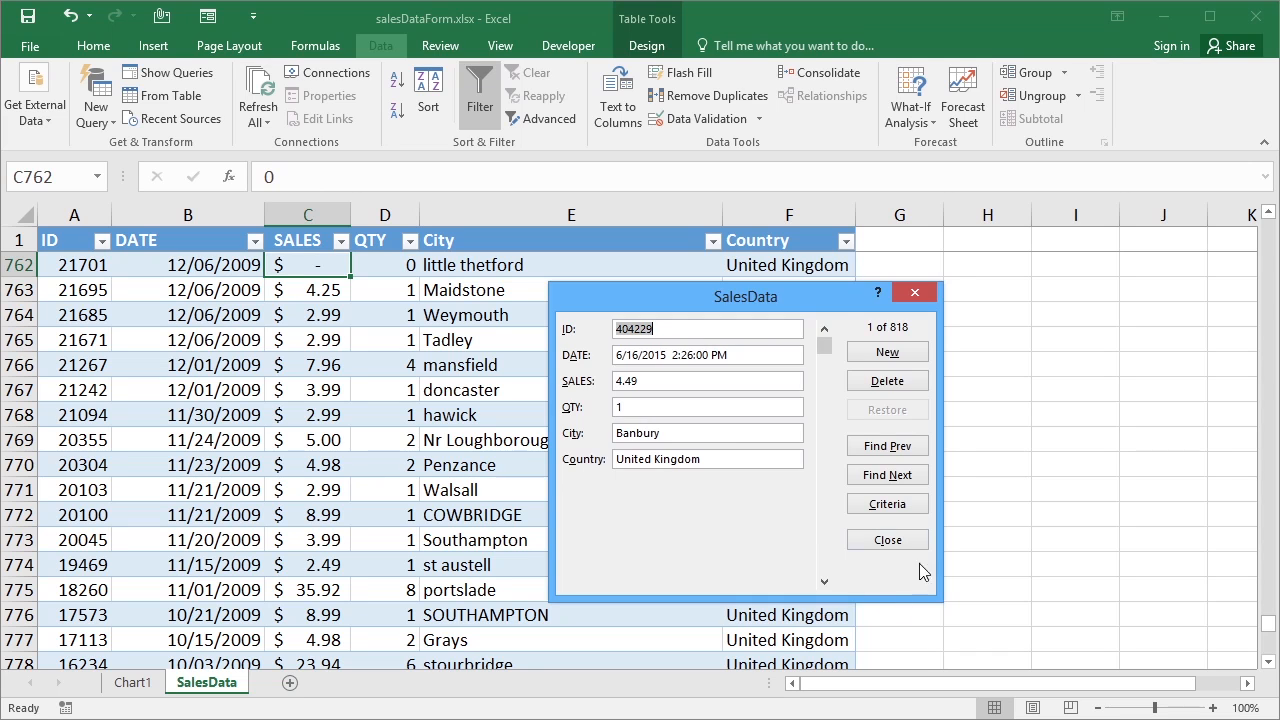
Close the data form and try to reopen it from empty cell I769 outside the table
click(915, 533)
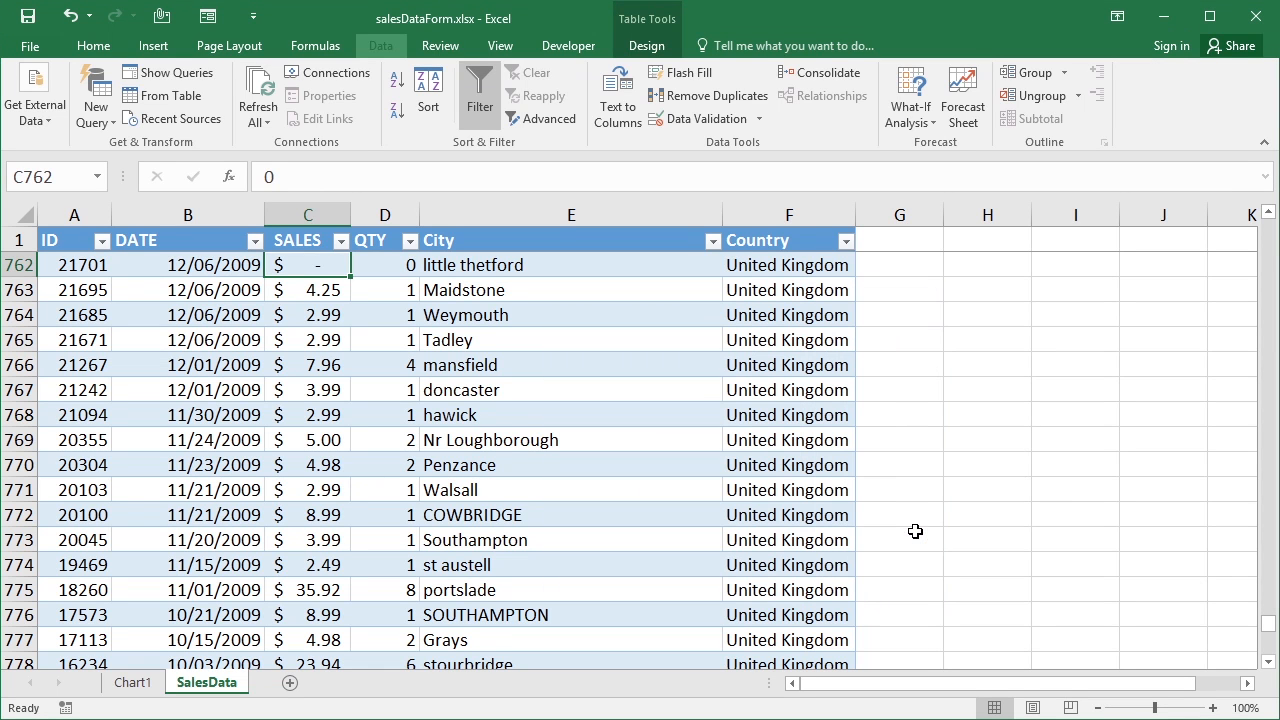
click(1050, 440)
click(209, 17)
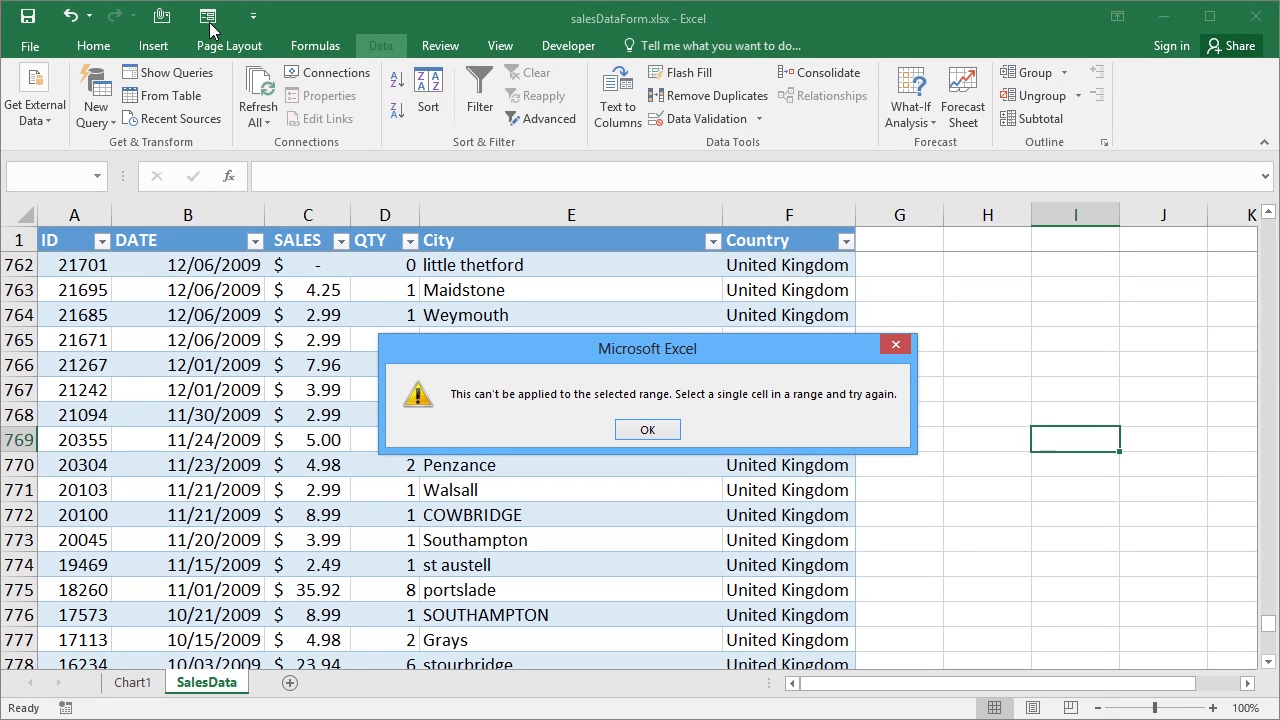
click(671, 434)
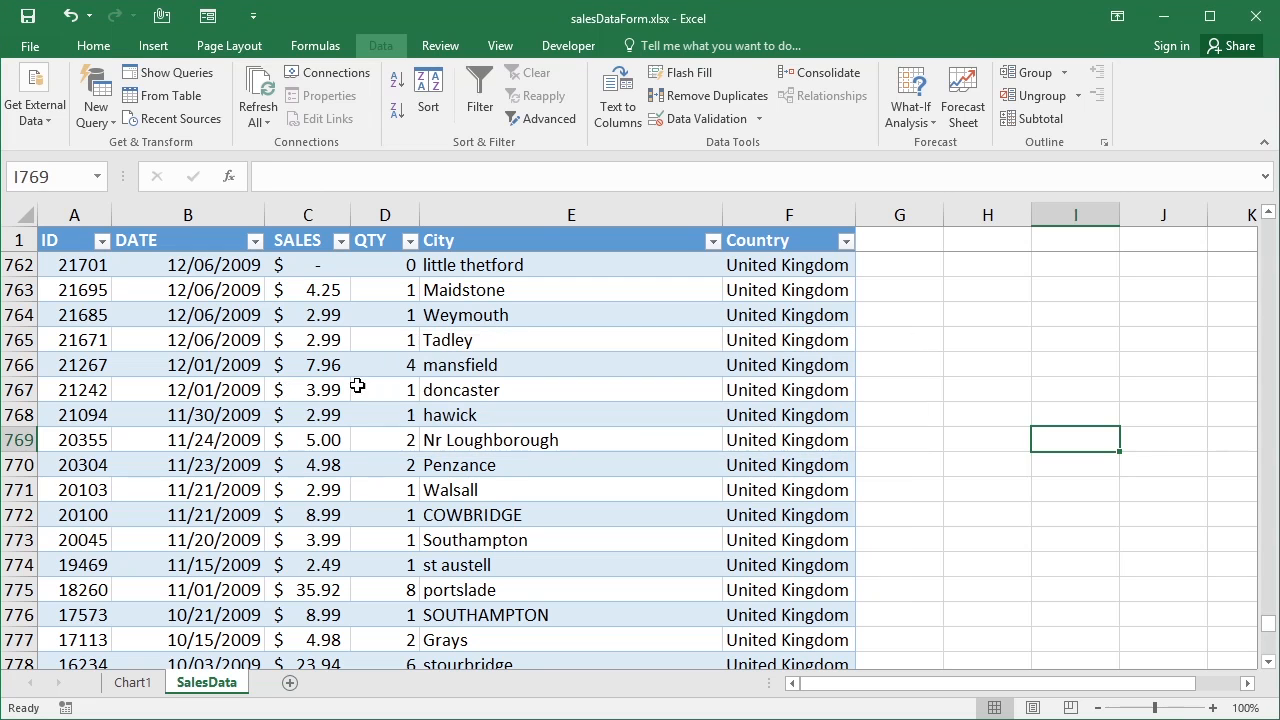
Open the data form for the sales table from a cell inside it and reposition the form
click(325, 414)
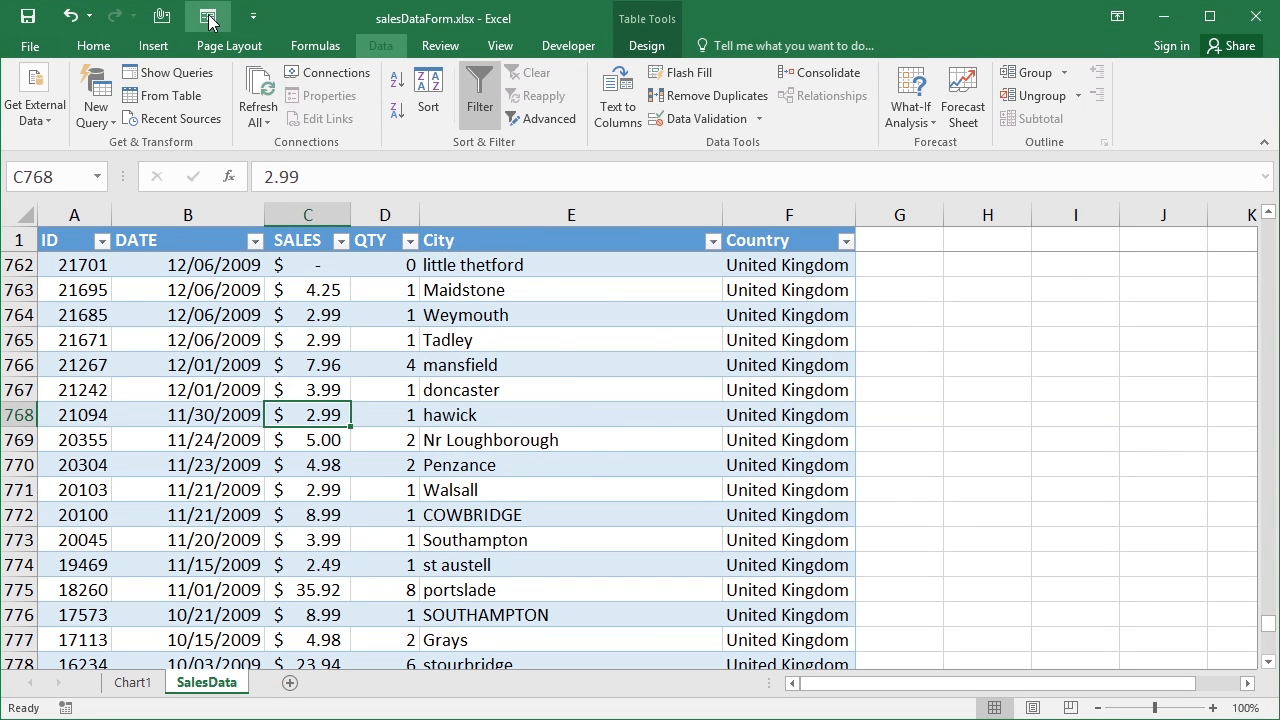
click(210, 20)
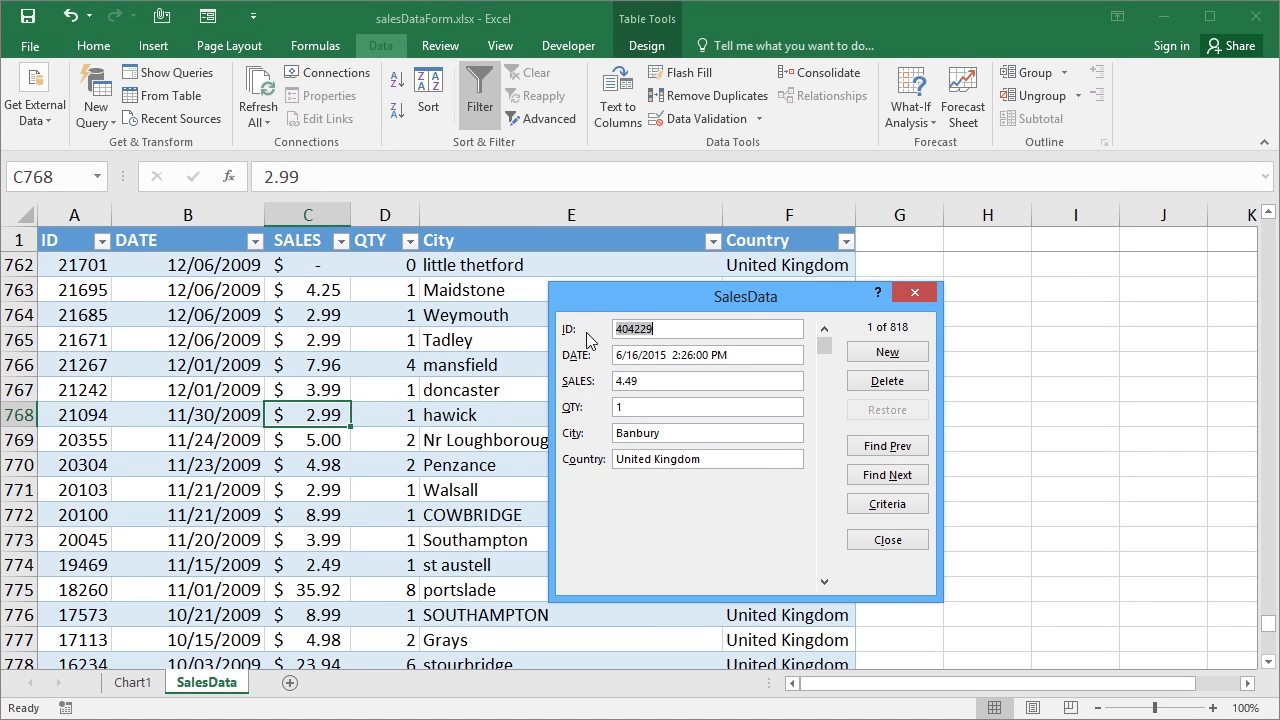
drag(626, 303, 558, 281)
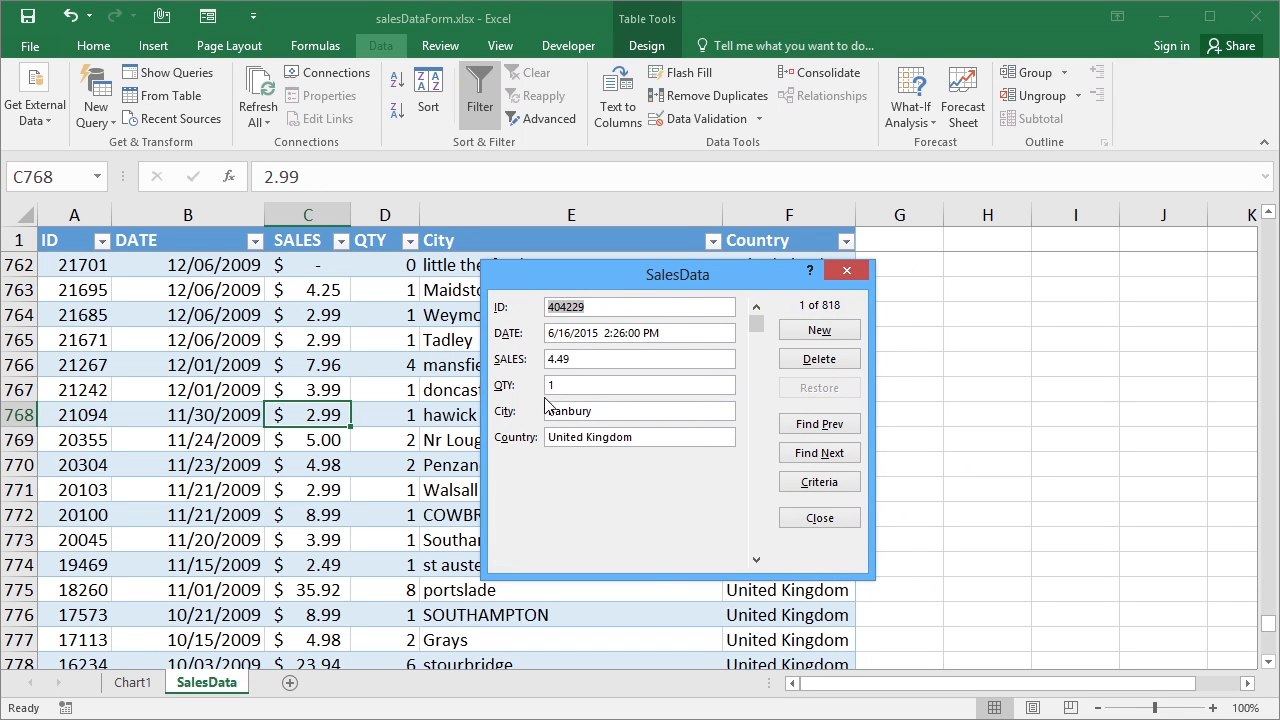
Browse forward and backward through the existing records in the SalesData form
click(756, 560)
click(756, 560)
click(756, 560)
click(756, 560)
click(756, 560)
click(756, 560)
click(756, 560)
click(756, 308)
click(756, 308)
click(756, 308)
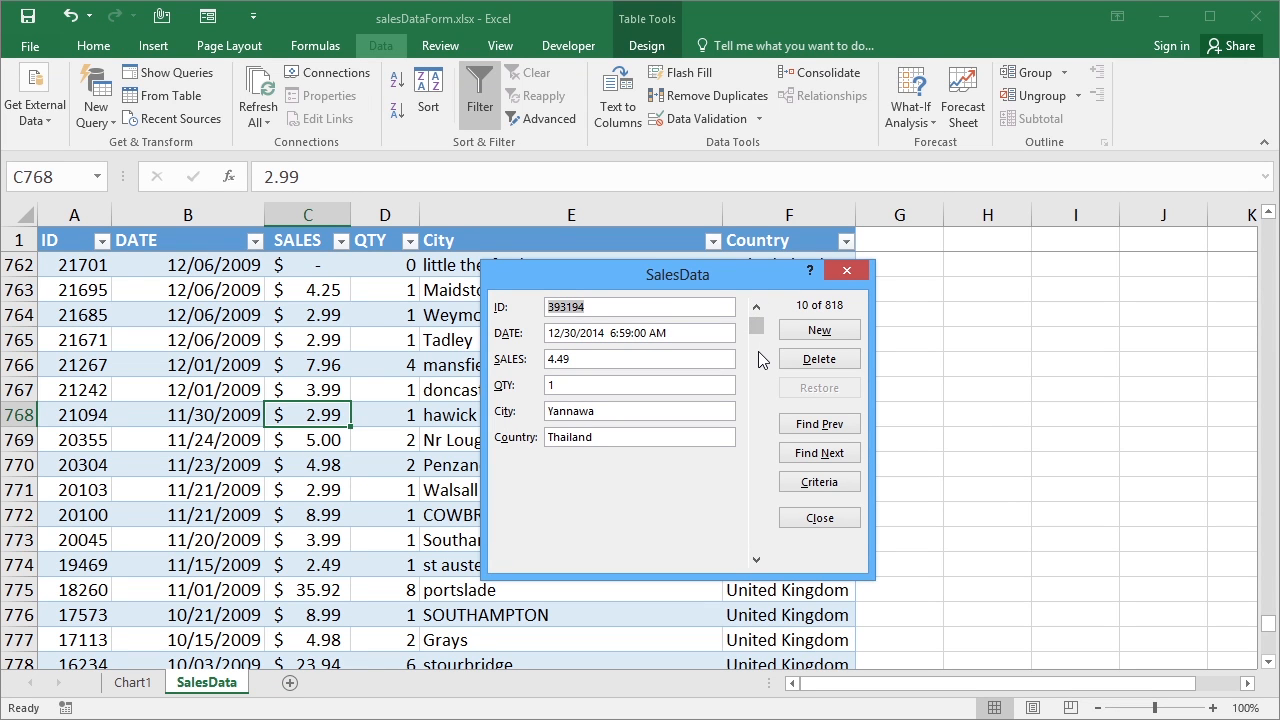
Add a new record through the form: ID 70001, date 12/15/2011, sales 79, quantity 2, city York, country UK
click(820, 331)
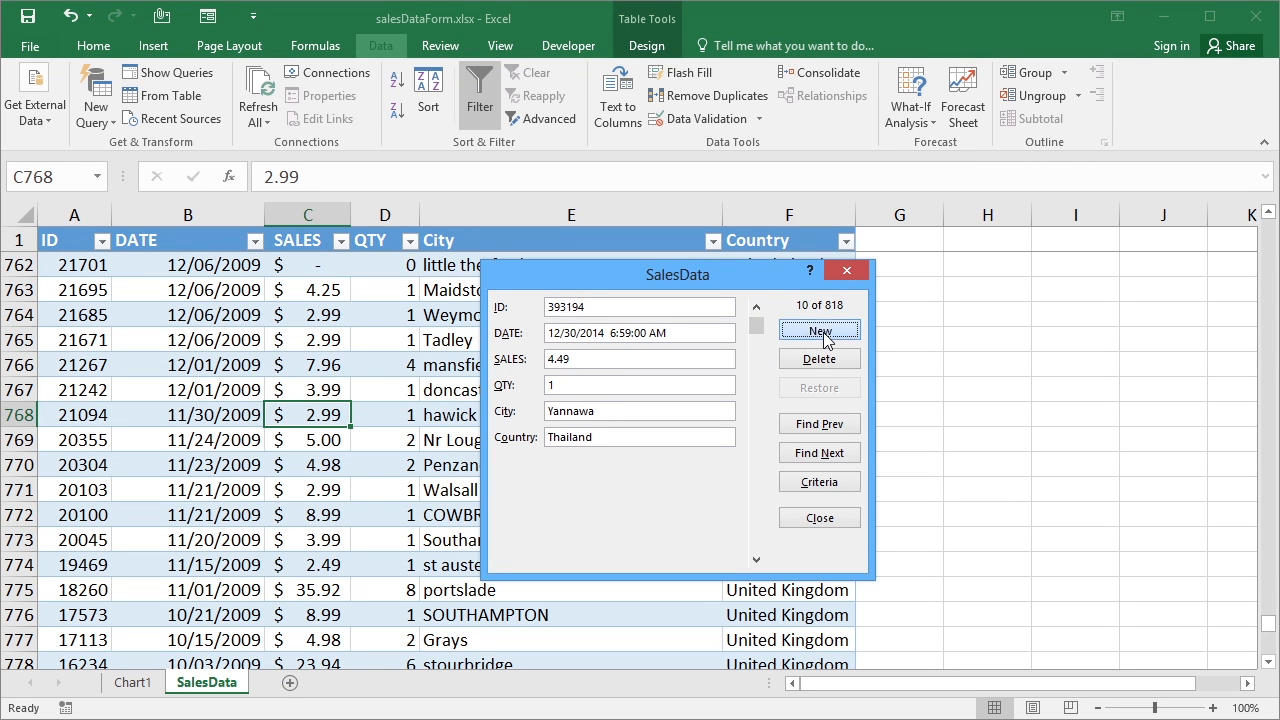
text(70001)
key(Tab)
text(12/)
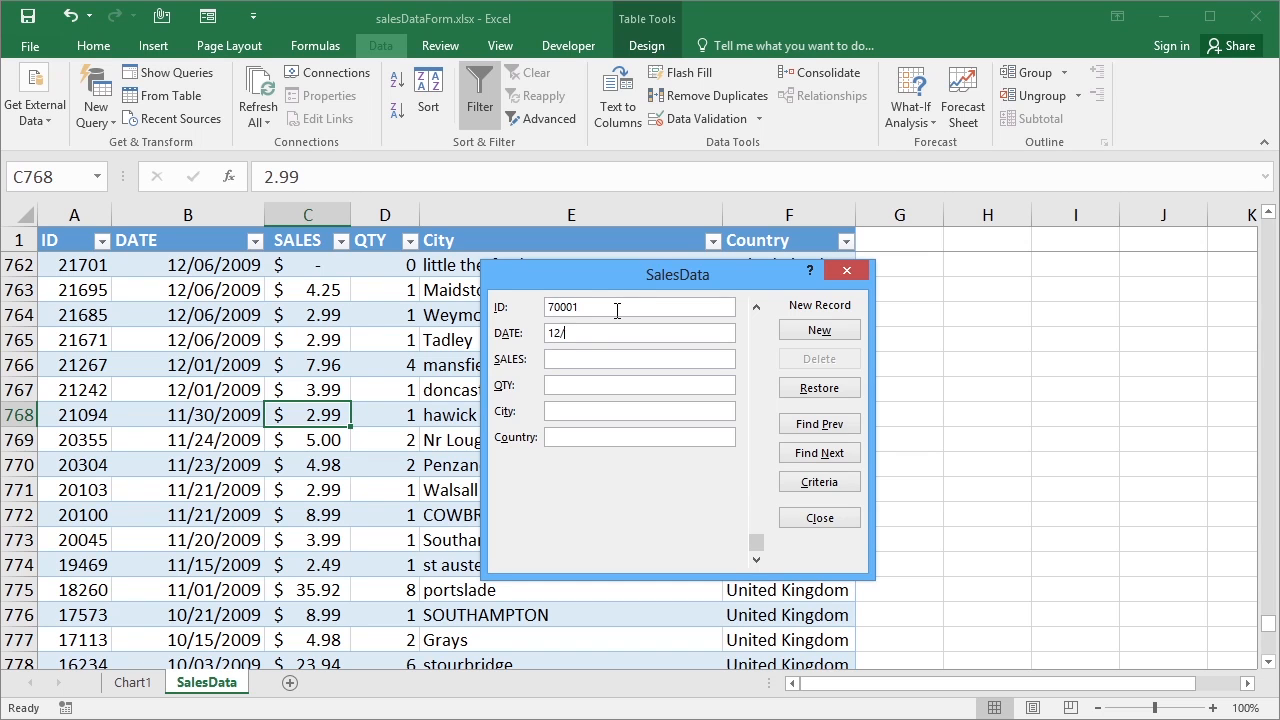
text(15/2011)
text(79)
text(York)
key(Tab)
text(U)
key(Tab)
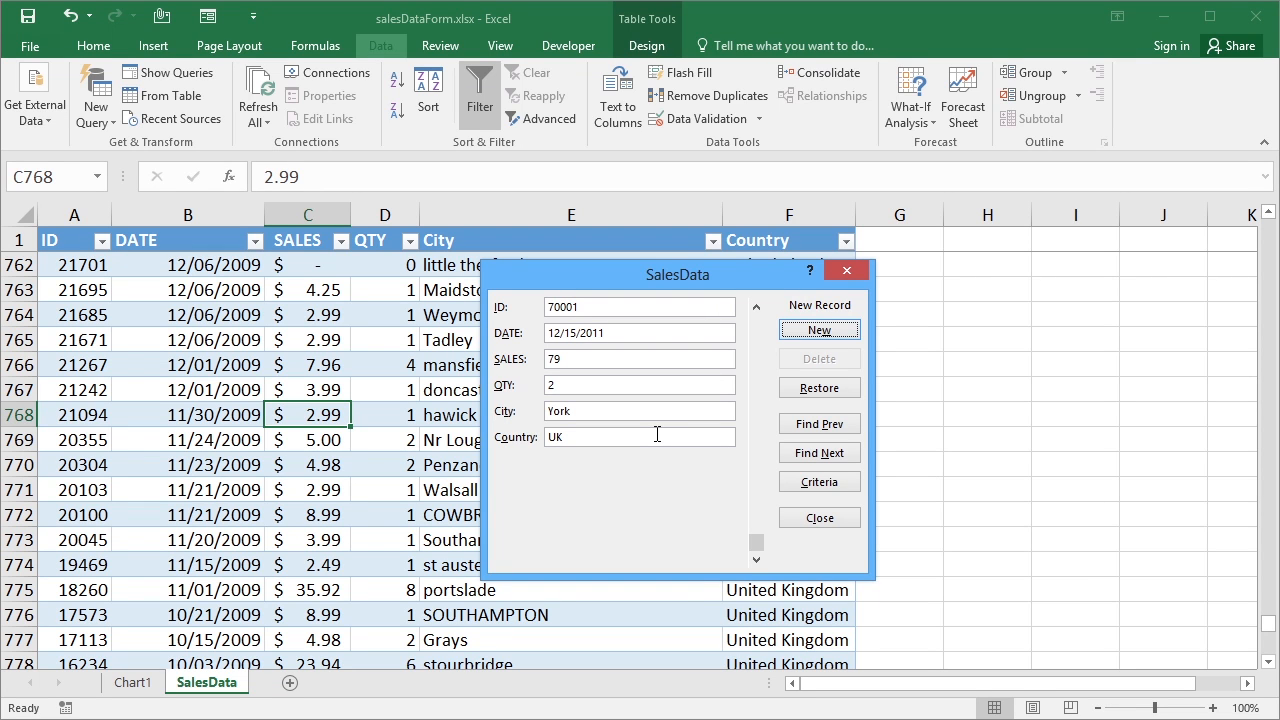
key(Return)
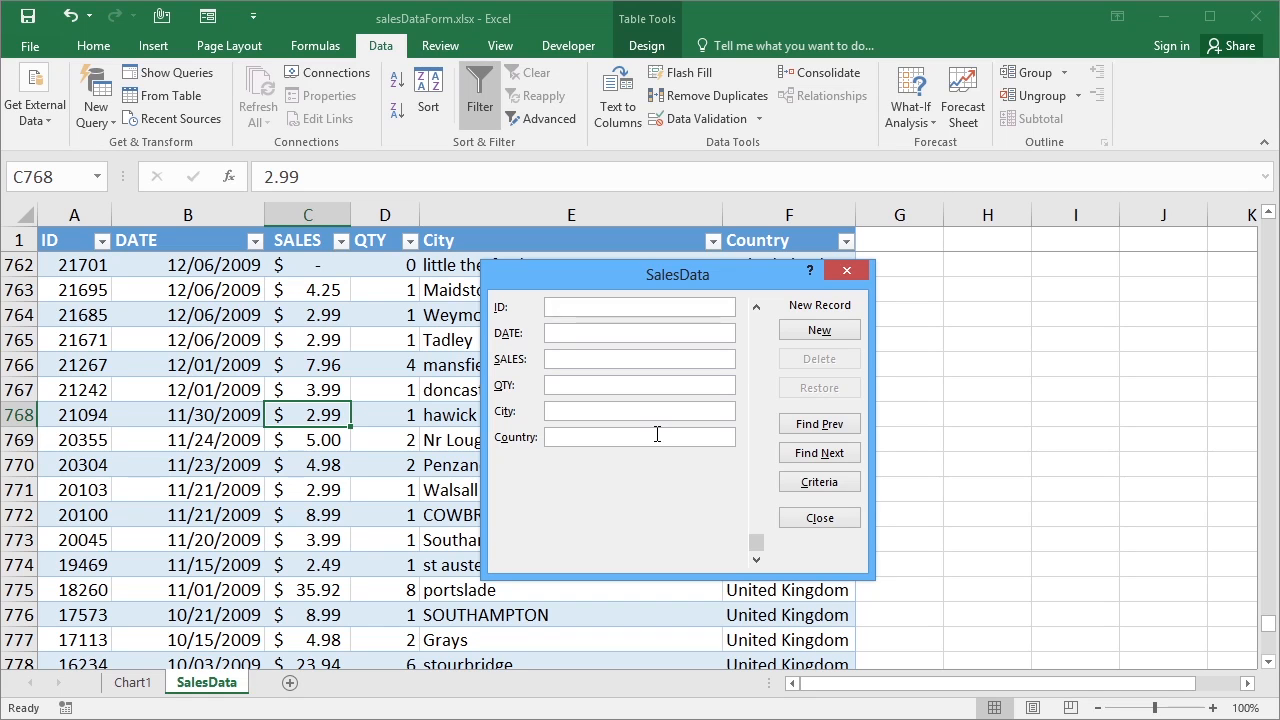
Add another form record with ID 70002, date 1/6/2015, sales 120, quantity 3, city York, country UK, and close the form
text(70002)
key(Tab)
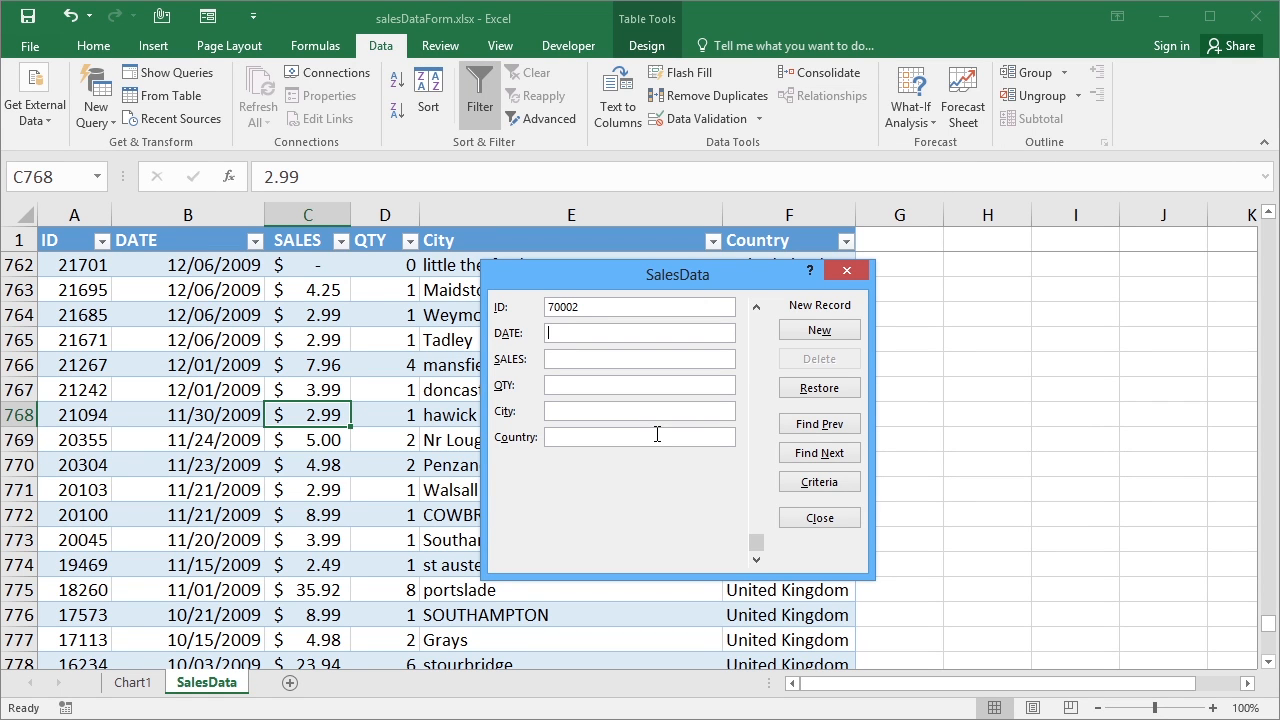
text(1/6/201120York)
key(Tab)
text(UK)
key(Tab)
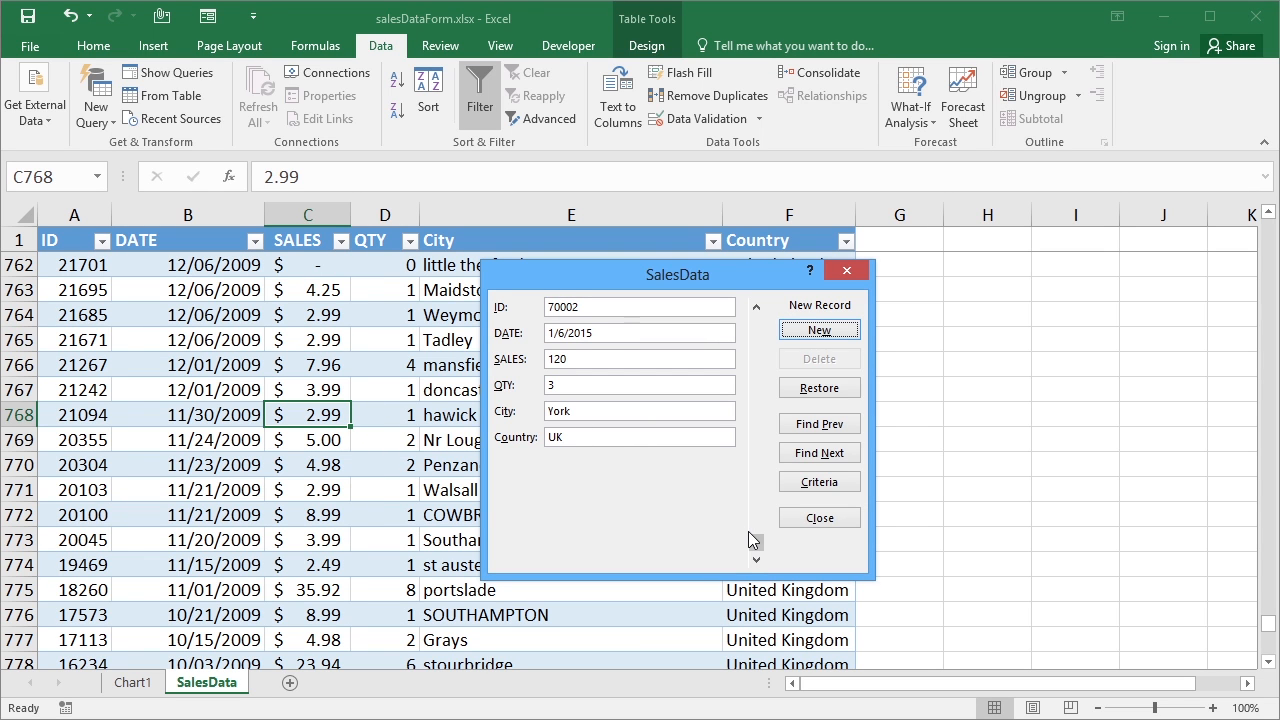
click(824, 519)
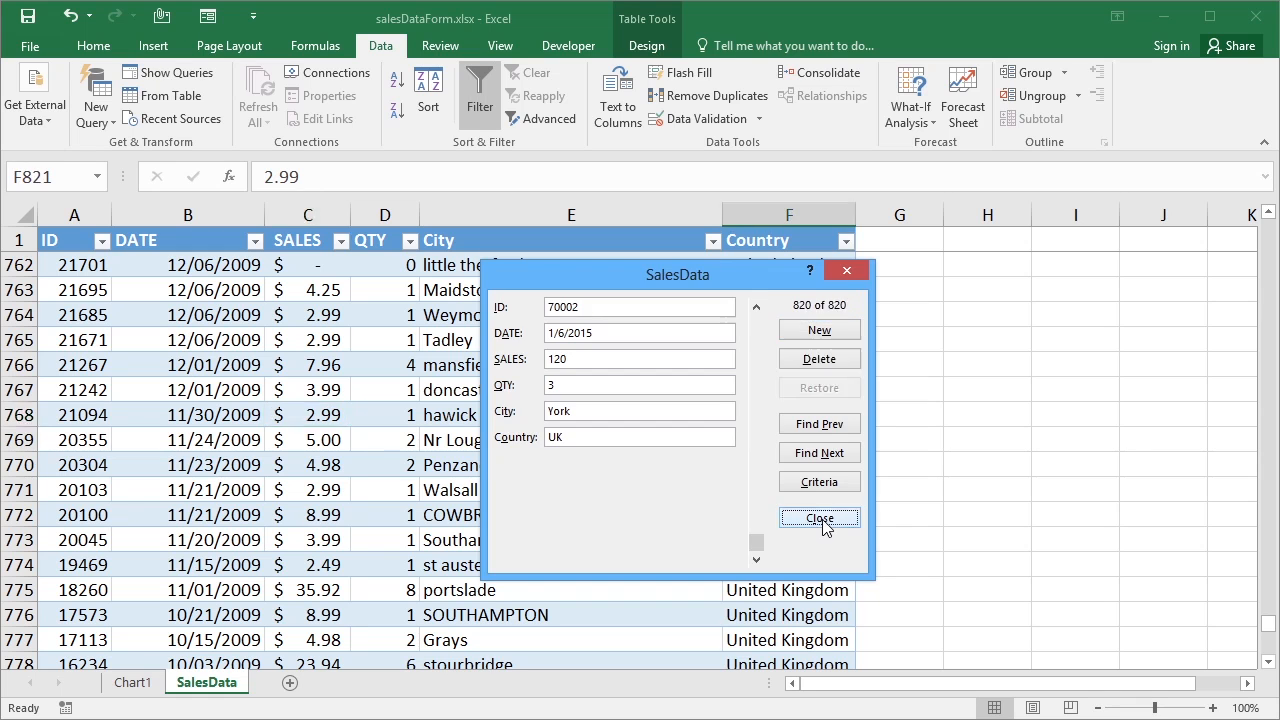
Inspect the newly added records at the end of the sales table
key(End)
key(Down)
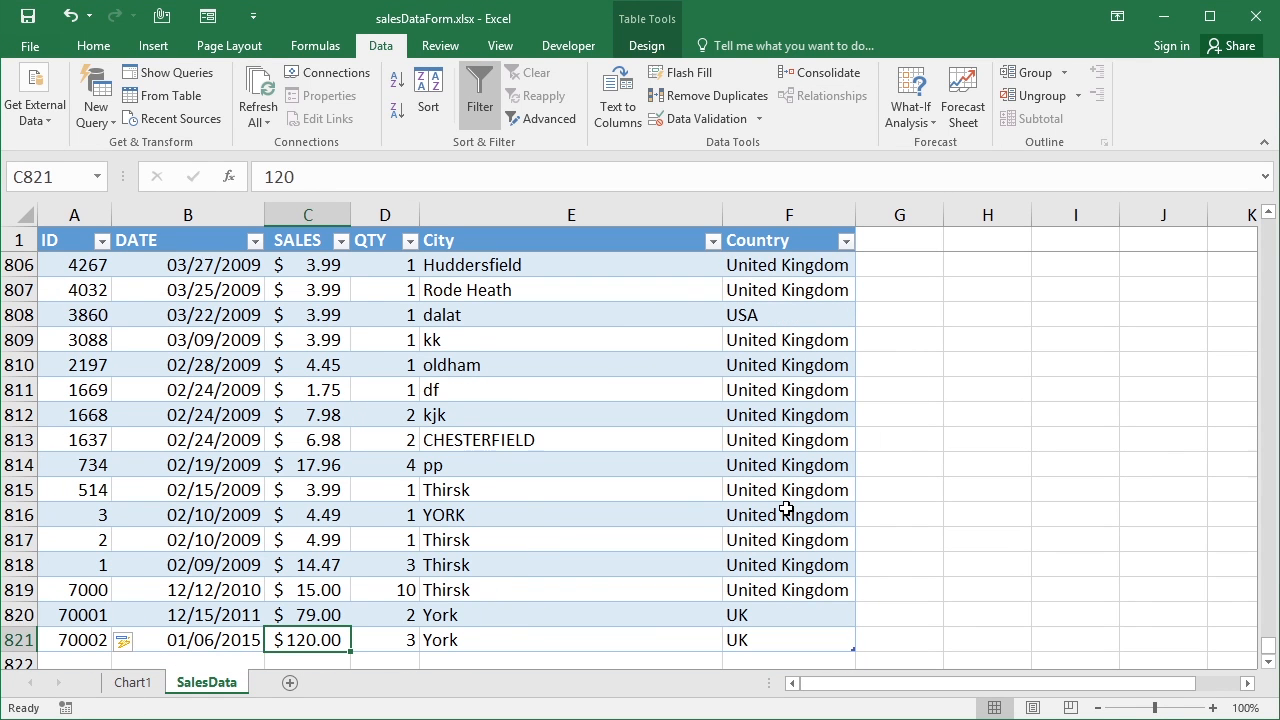
key(Up)
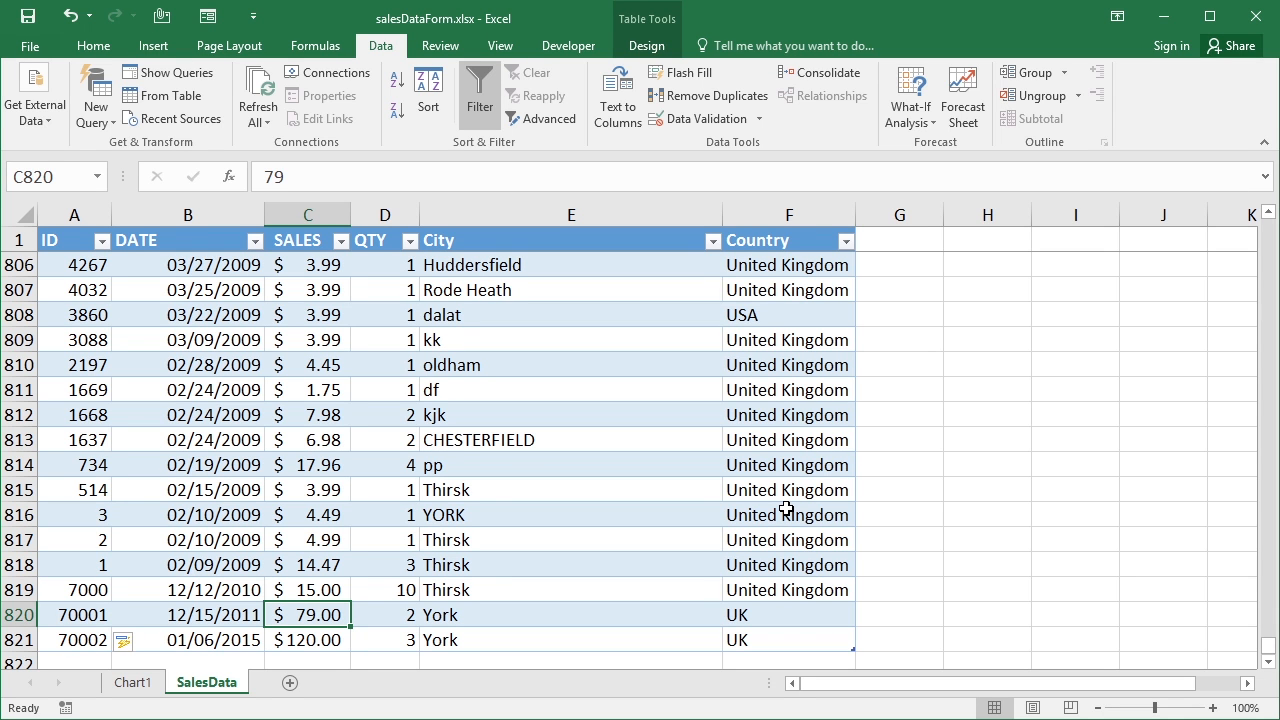
View the Chart1 sheet, and reopen the data form from a cell inside the SalesData table
click(133, 682)
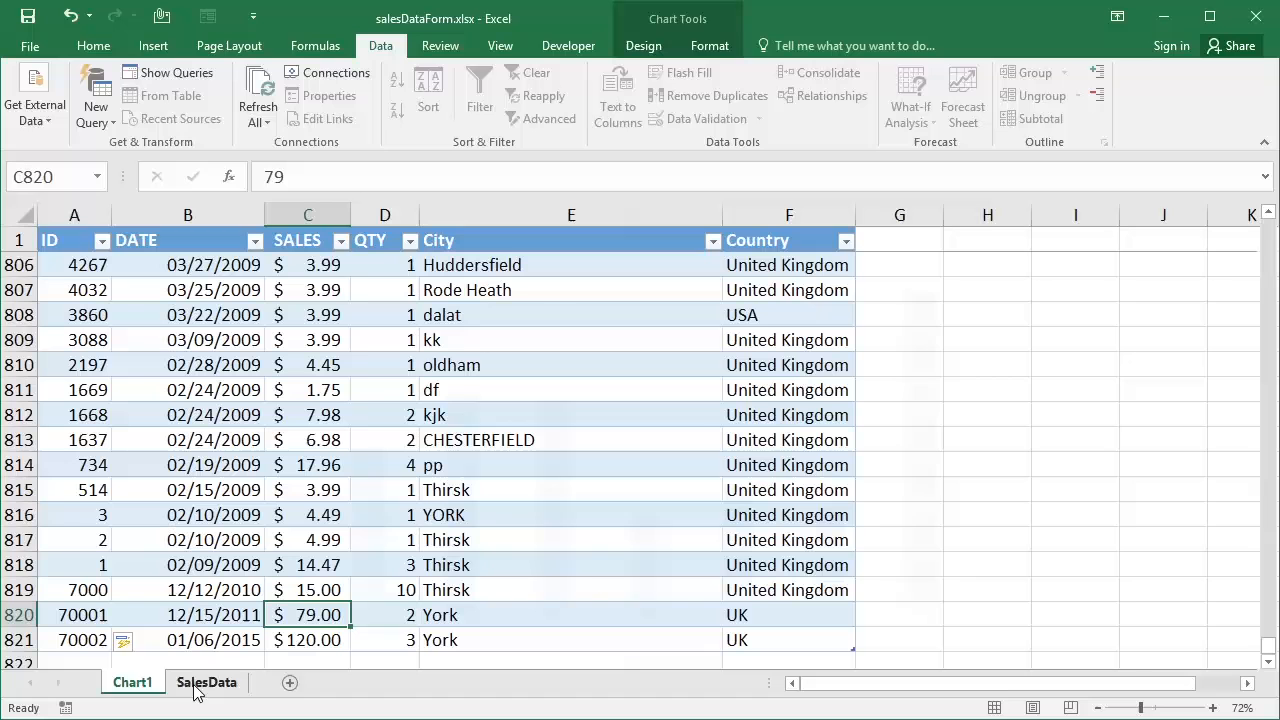
click(193, 686)
click(340, 338)
click(212, 20)
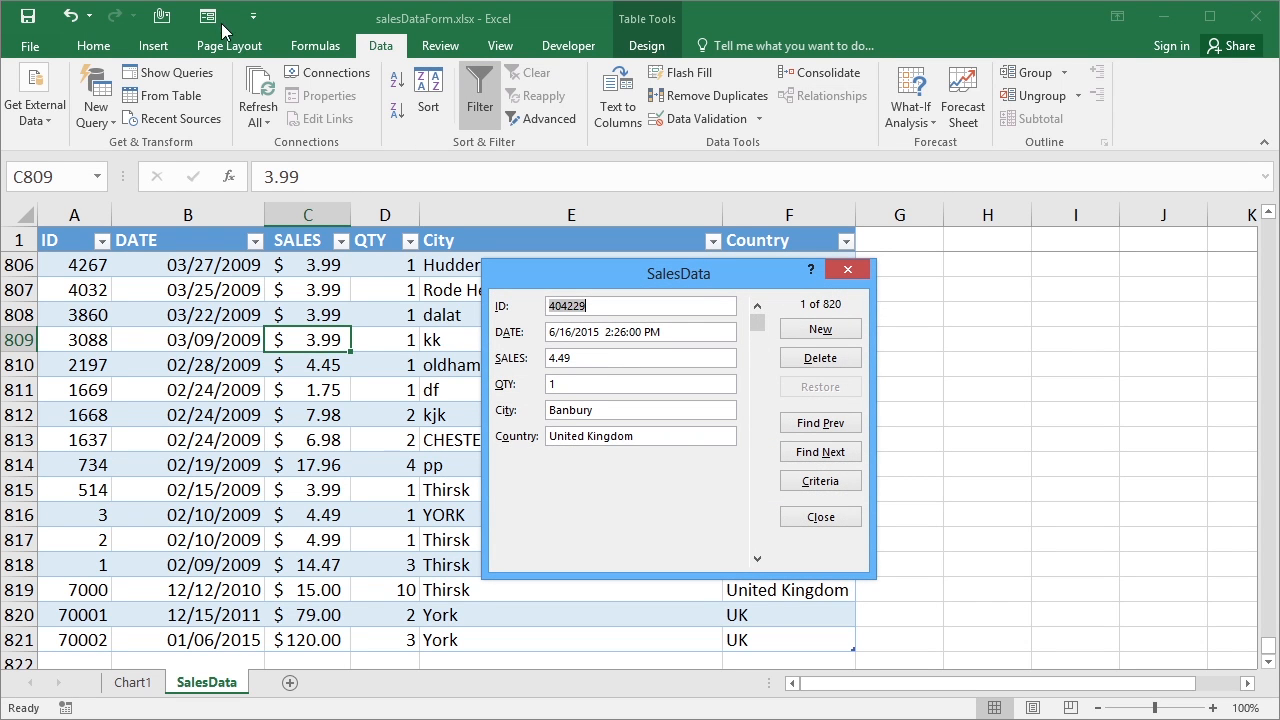
Advance to the 17th record in the form (Newton, United States, dated 9/29/2014) and permanently delete it
click(757, 562)
click(757, 562)
click(757, 562)
click(757, 562)
click(757, 562)
click(757, 562)
click(757, 562)
click(757, 562)
click(757, 562)
click(757, 562)
click(757, 562)
click(757, 562)
click(757, 562)
click(757, 562)
click(757, 562)
click(757, 562)
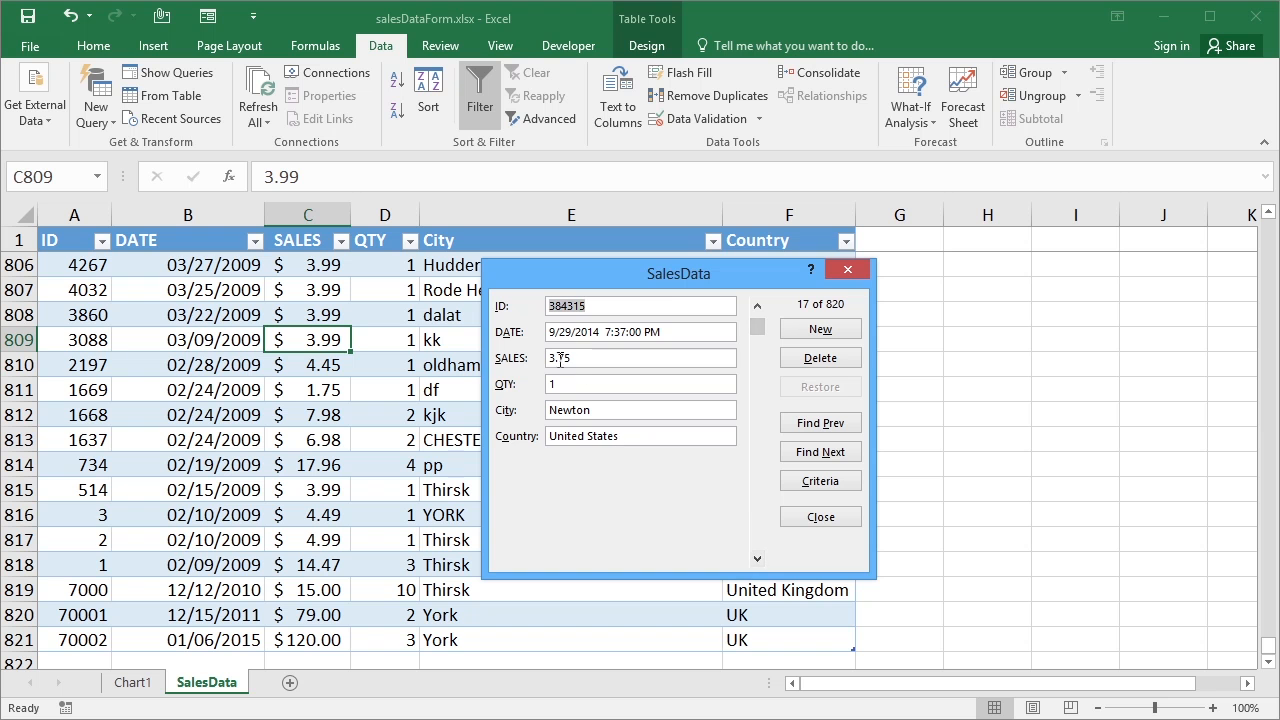
click(821, 359)
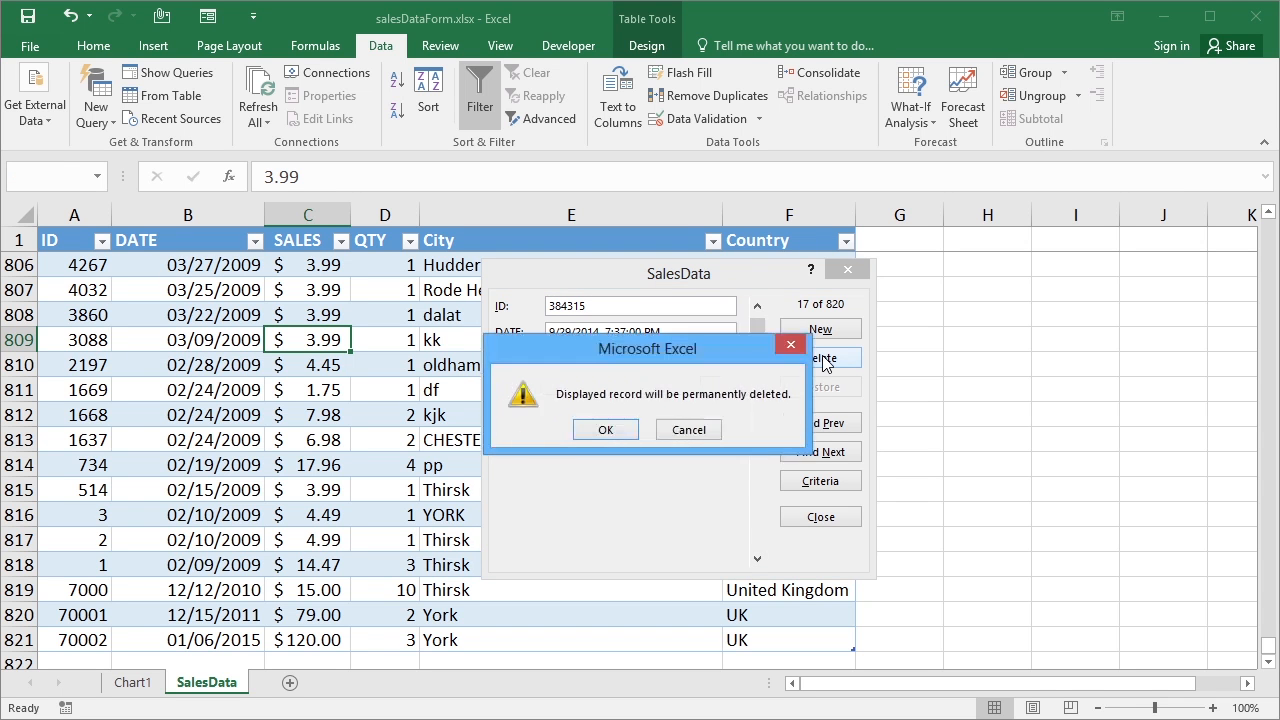
click(625, 428)
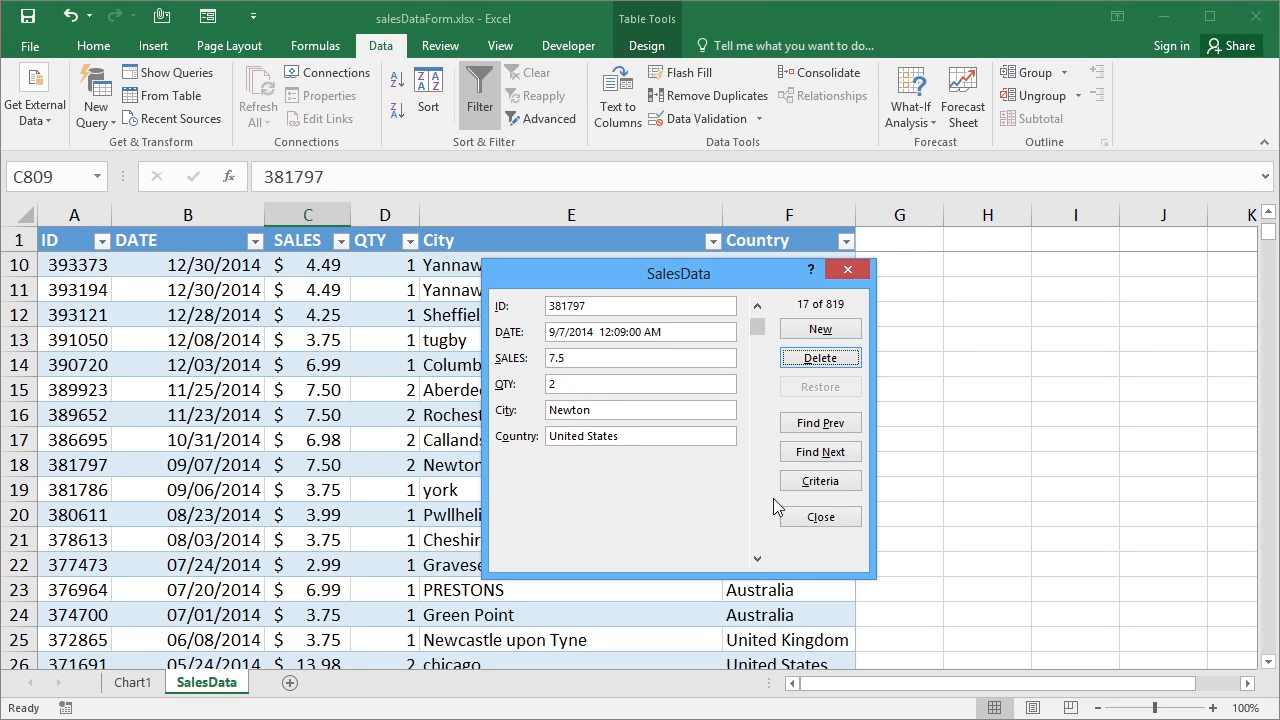
Search the form for records with a QTY of 4 and browse the matches forward and back
click(802, 483)
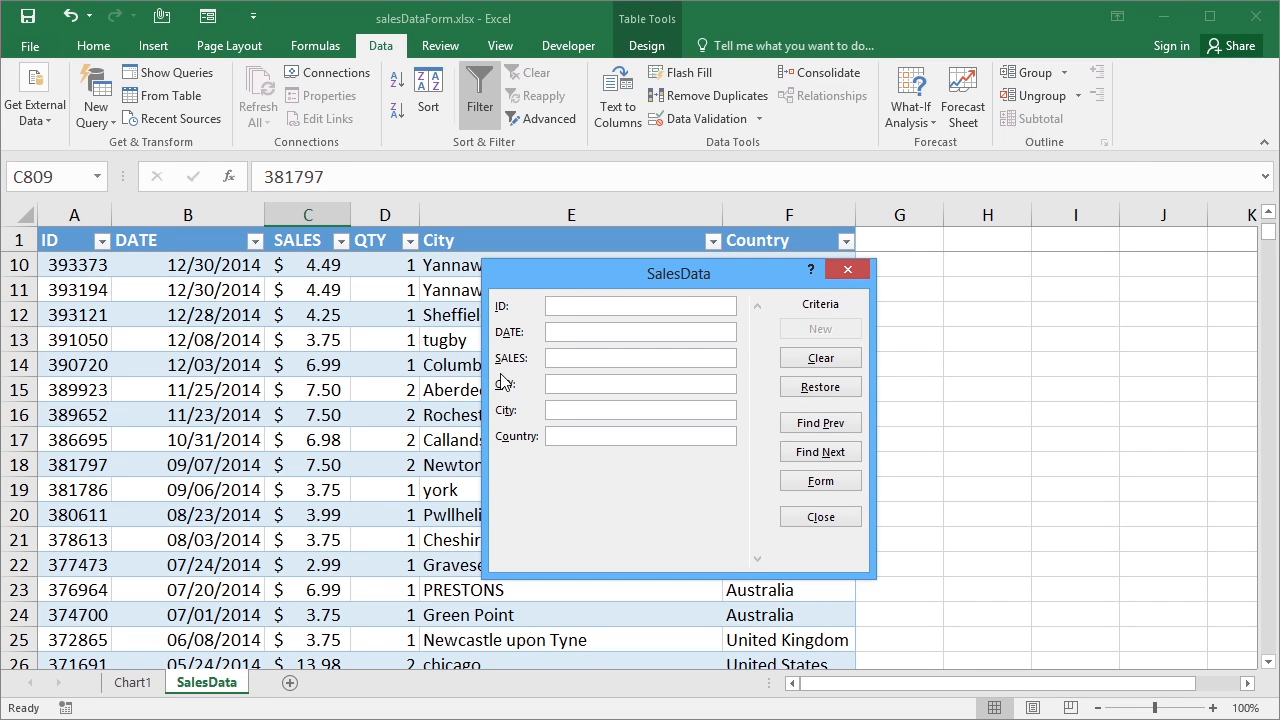
click(570, 381)
text(4)
click(830, 453)
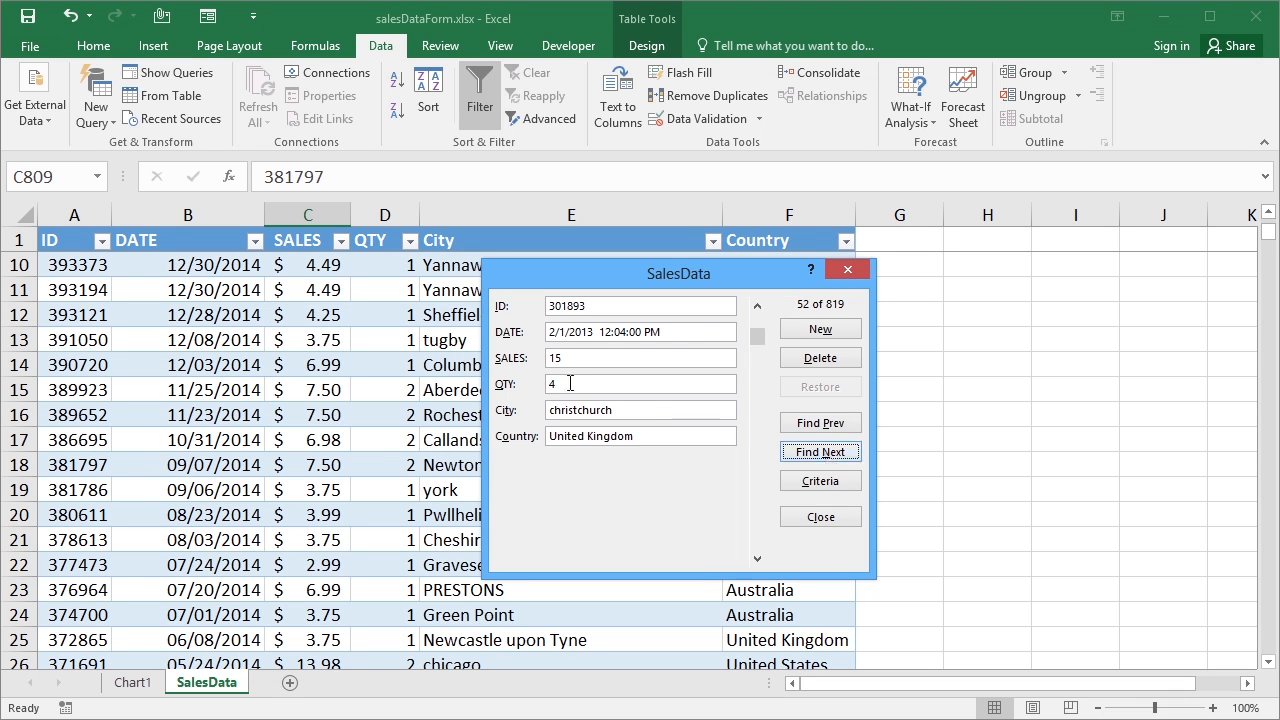
click(827, 458)
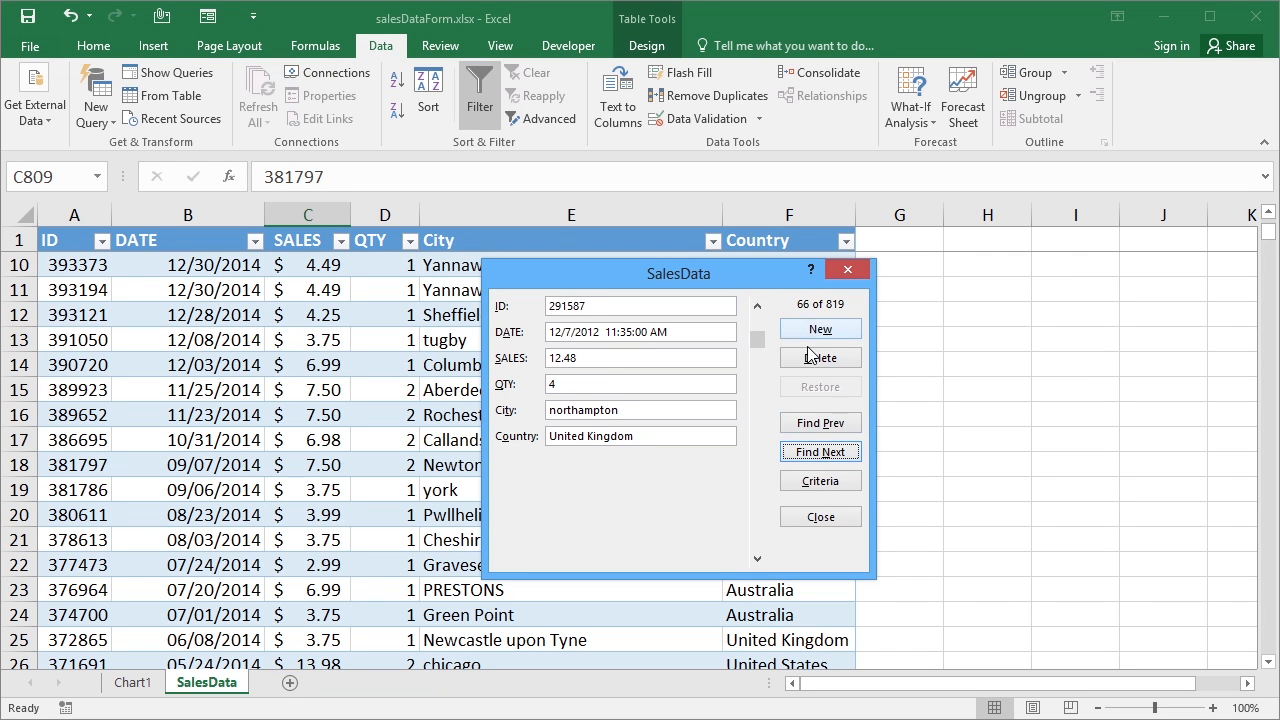
click(826, 456)
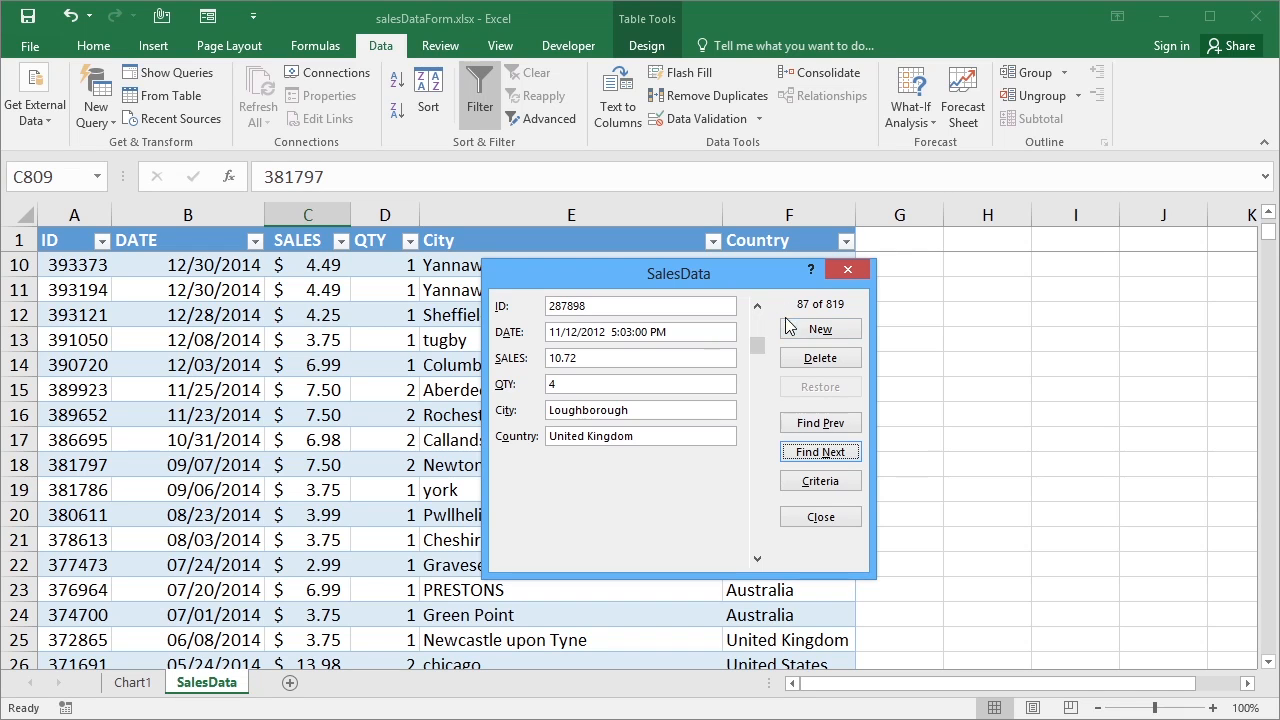
click(822, 458)
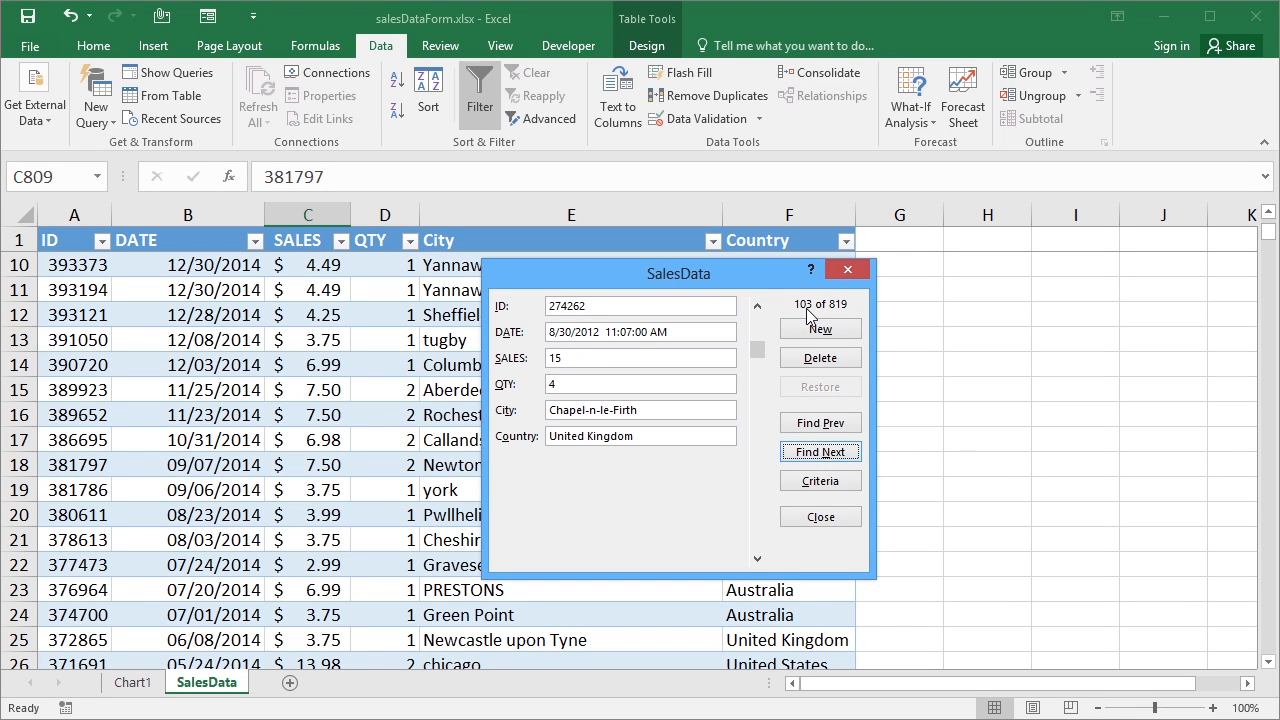
click(828, 428)
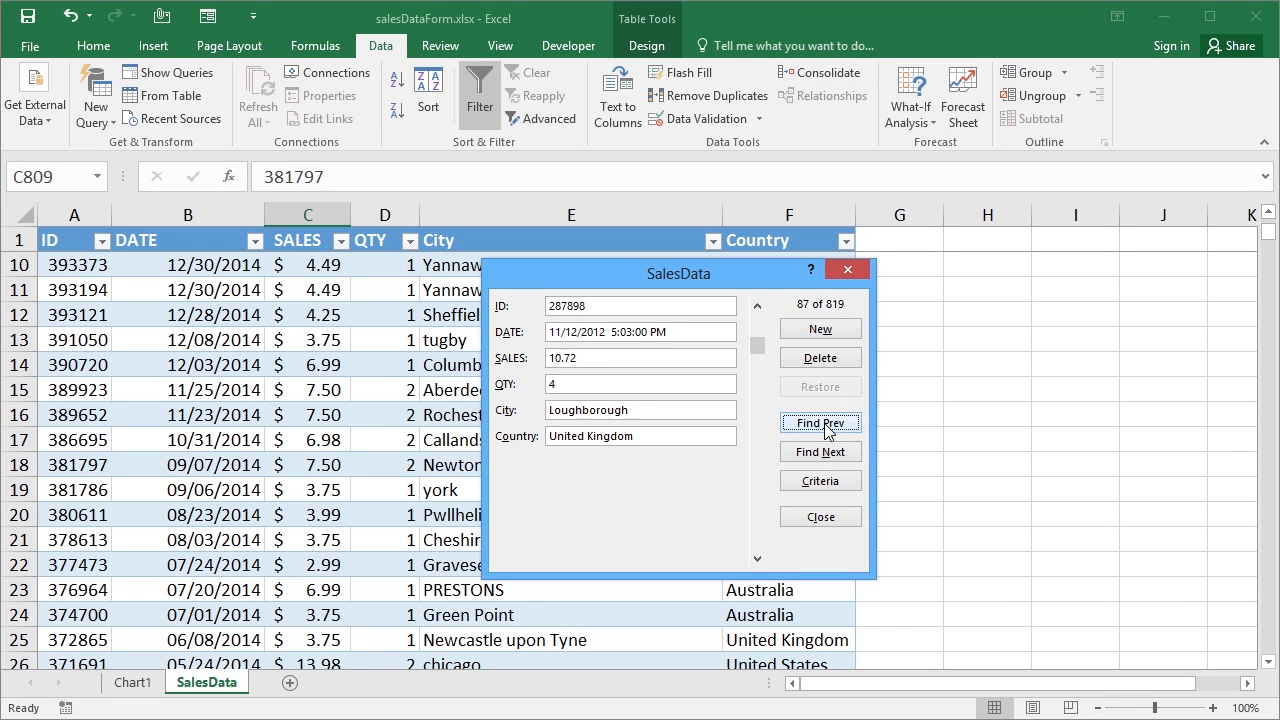
Change the QTY criterion to >4 and browse the matching records in both directions
click(826, 481)
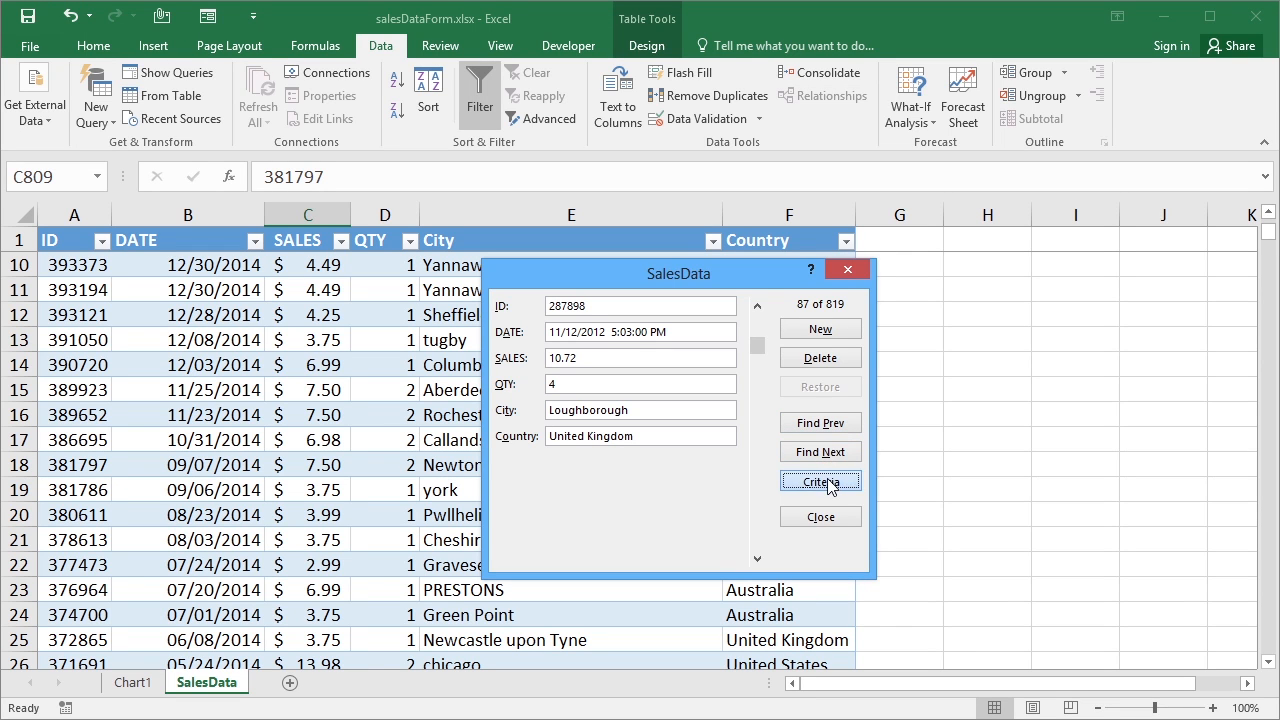
click(557, 384)
text(>4)
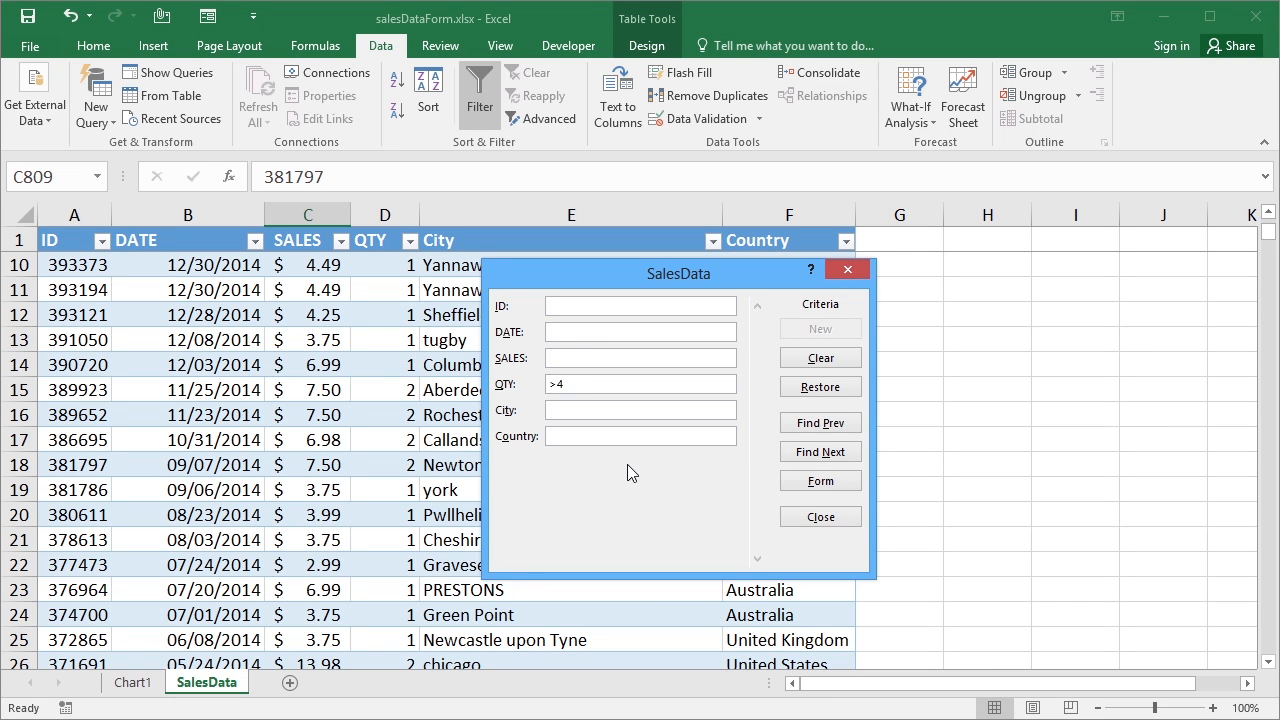
click(812, 428)
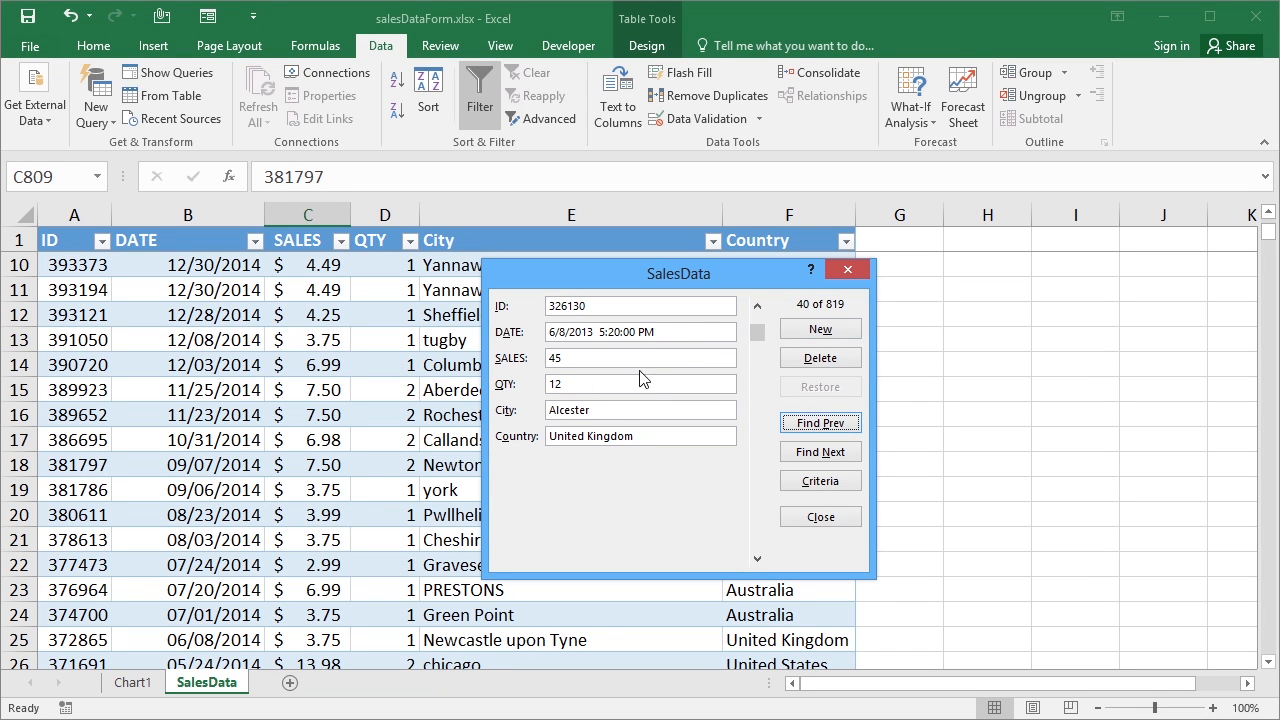
click(832, 453)
click(832, 453)
click(832, 453)
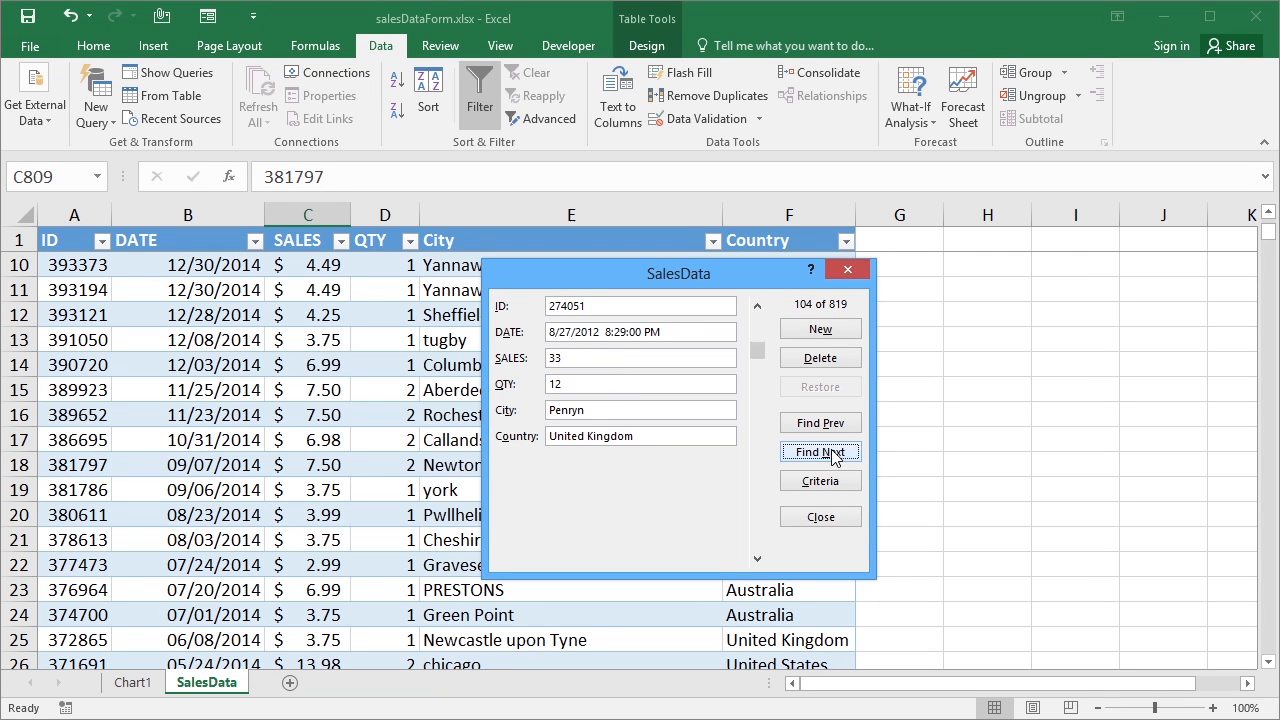
click(832, 453)
click(832, 453)
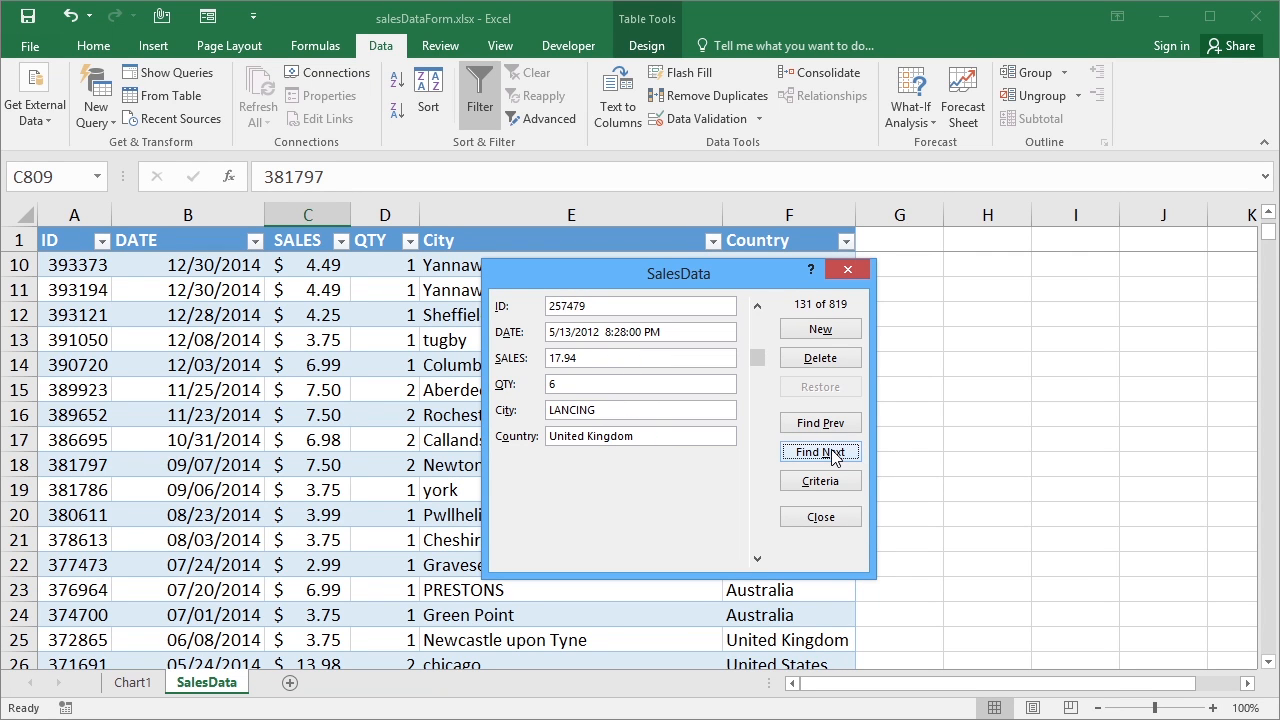
Add the City criterion Thirsk to the QTY >4 search and check the matches in both directions
click(822, 481)
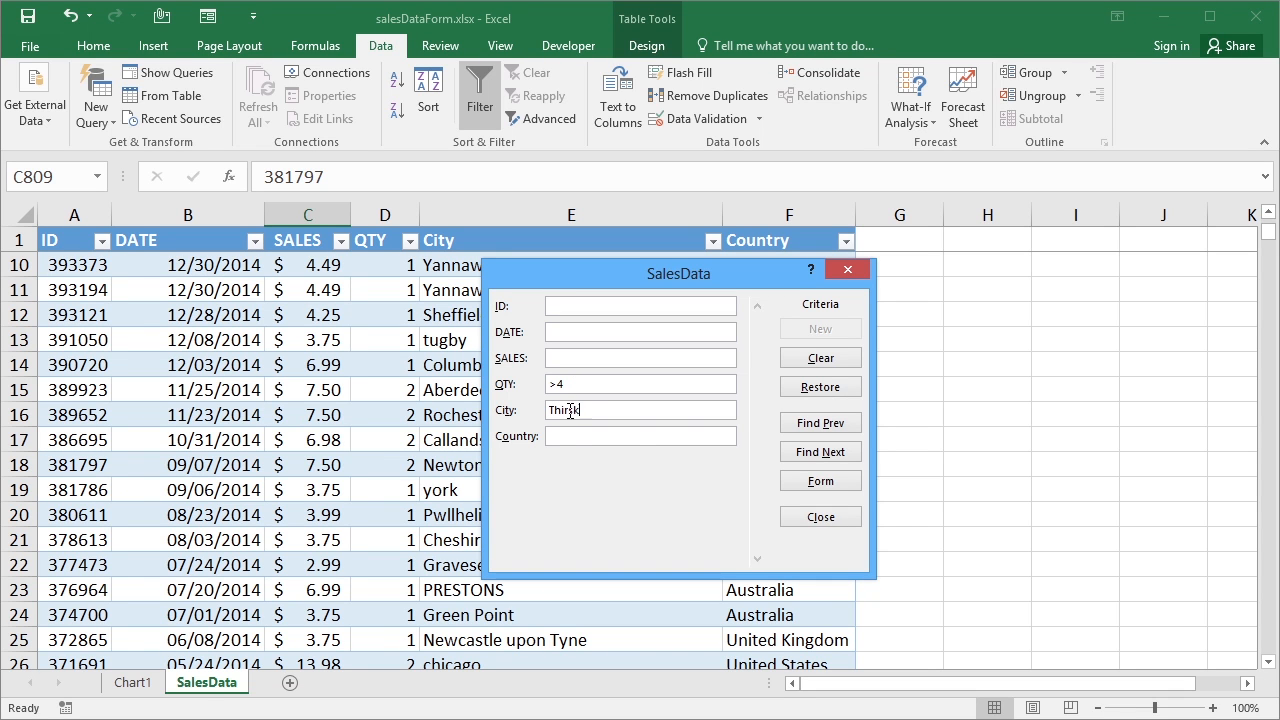
click(820, 452)
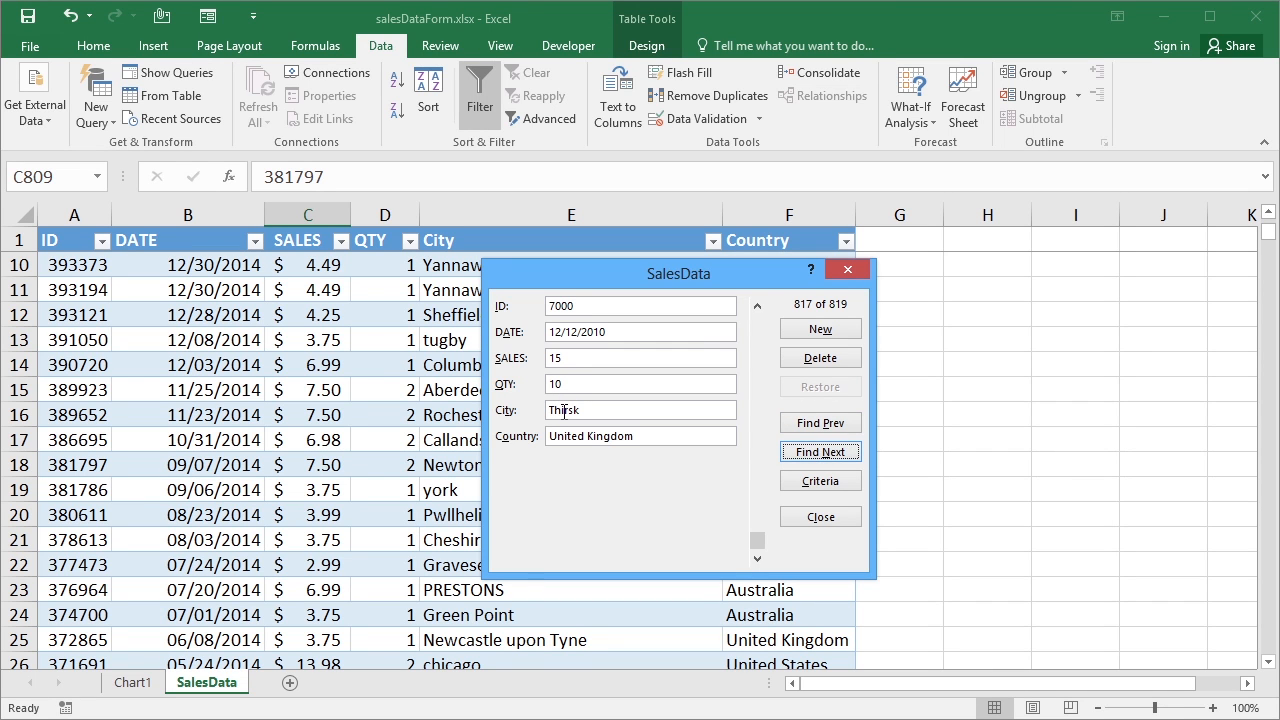
click(824, 425)
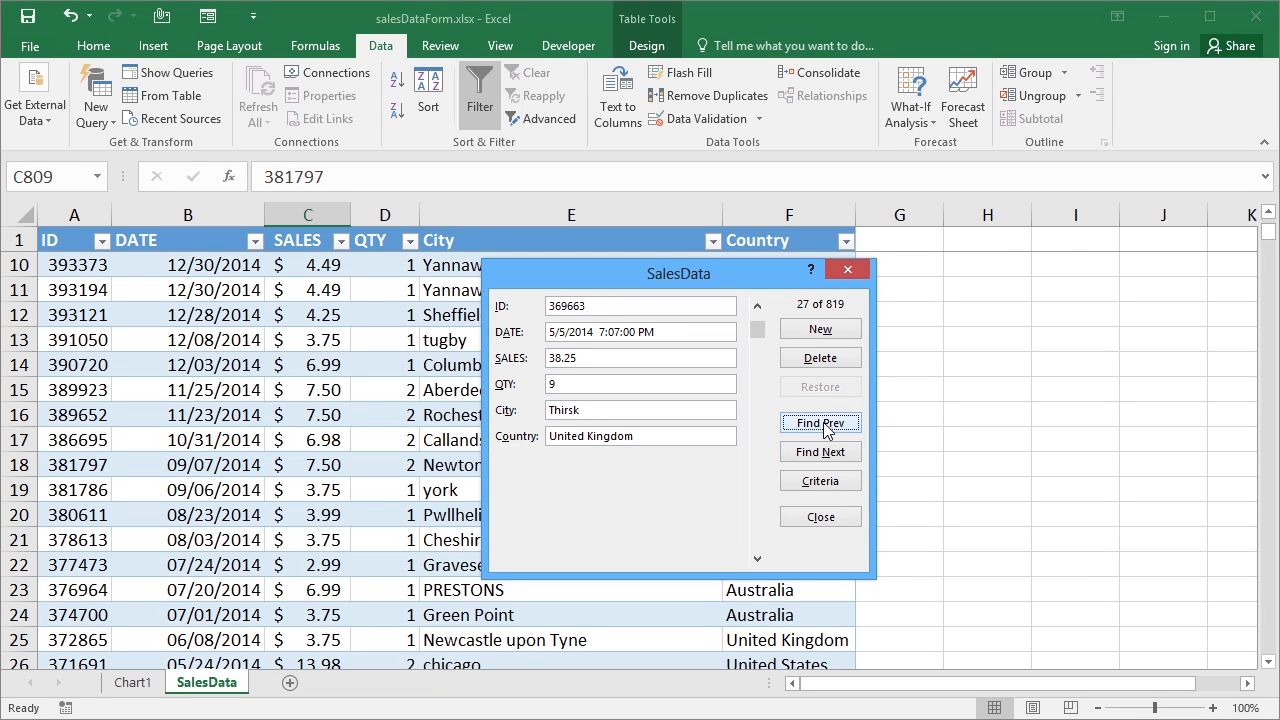
click(834, 452)
click(836, 426)
Remove the QTY criterion and browse forward through the records whose city begins with T
click(820, 481)
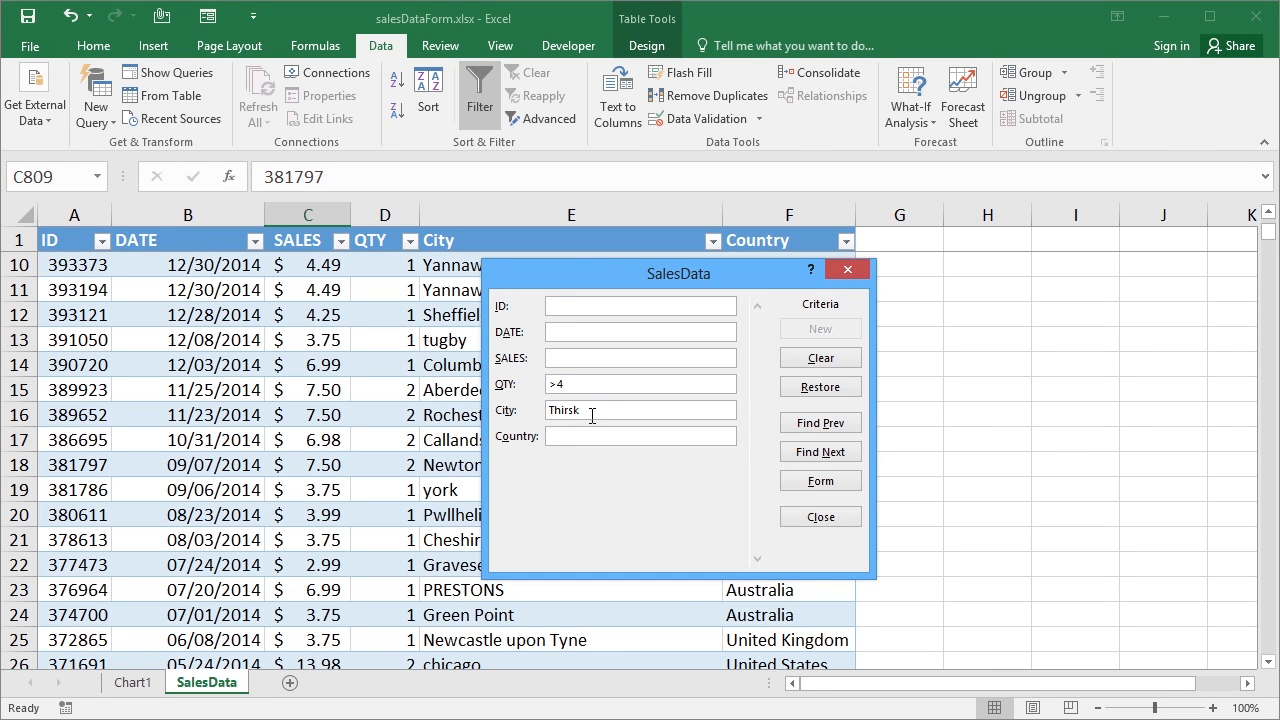
drag(557, 387, 548, 389)
click(593, 413)
drag(585, 386, 518, 381)
key(Delete)
click(836, 456)
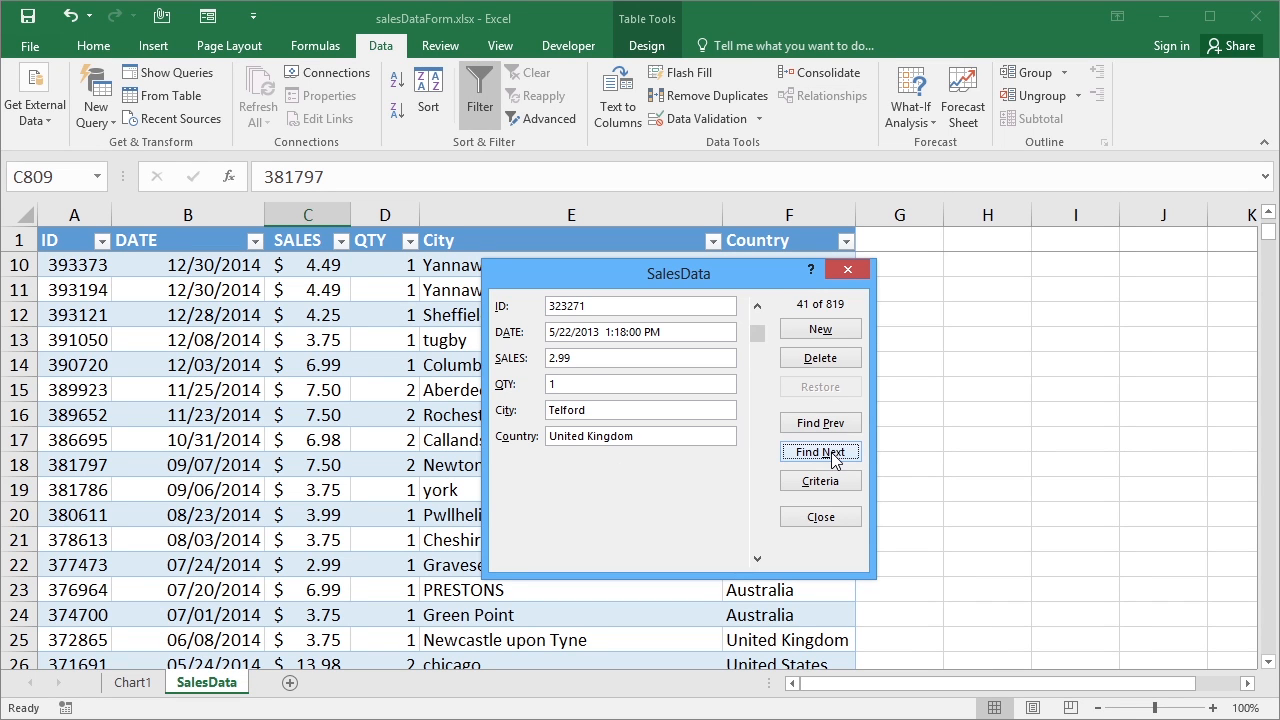
click(824, 458)
click(822, 458)
click(825, 459)
click(826, 460)
click(829, 461)
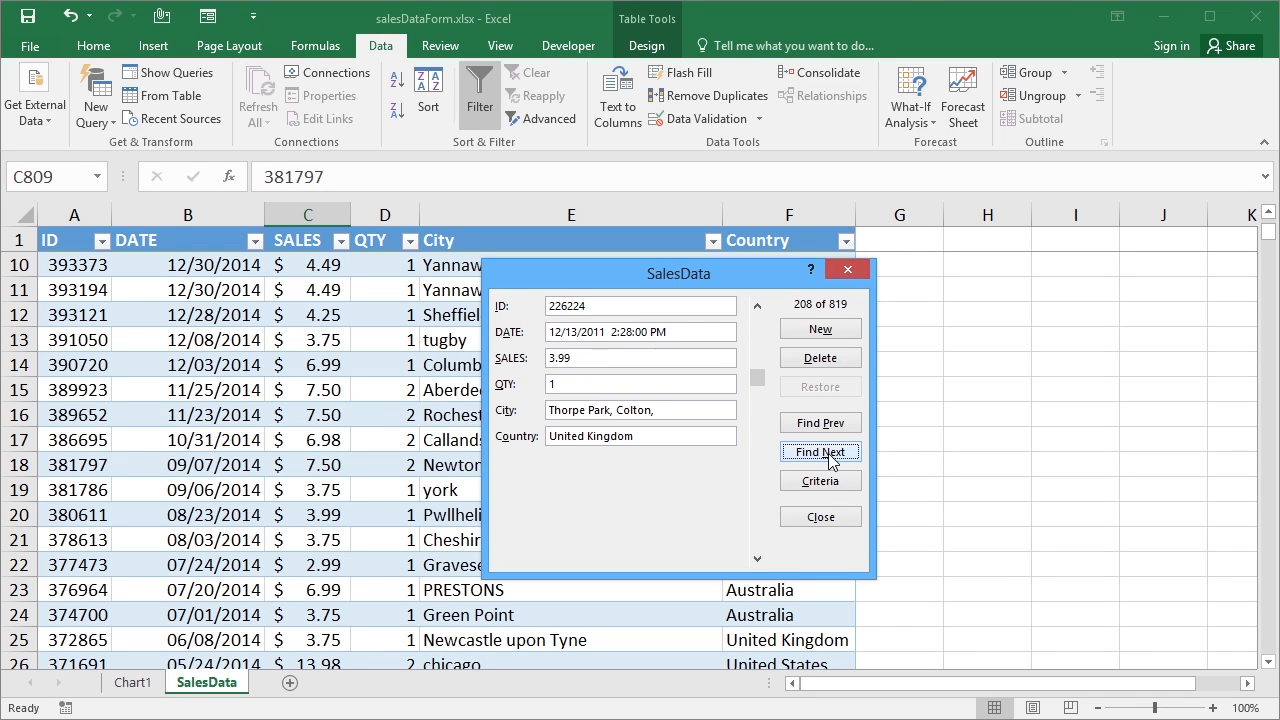
click(829, 460)
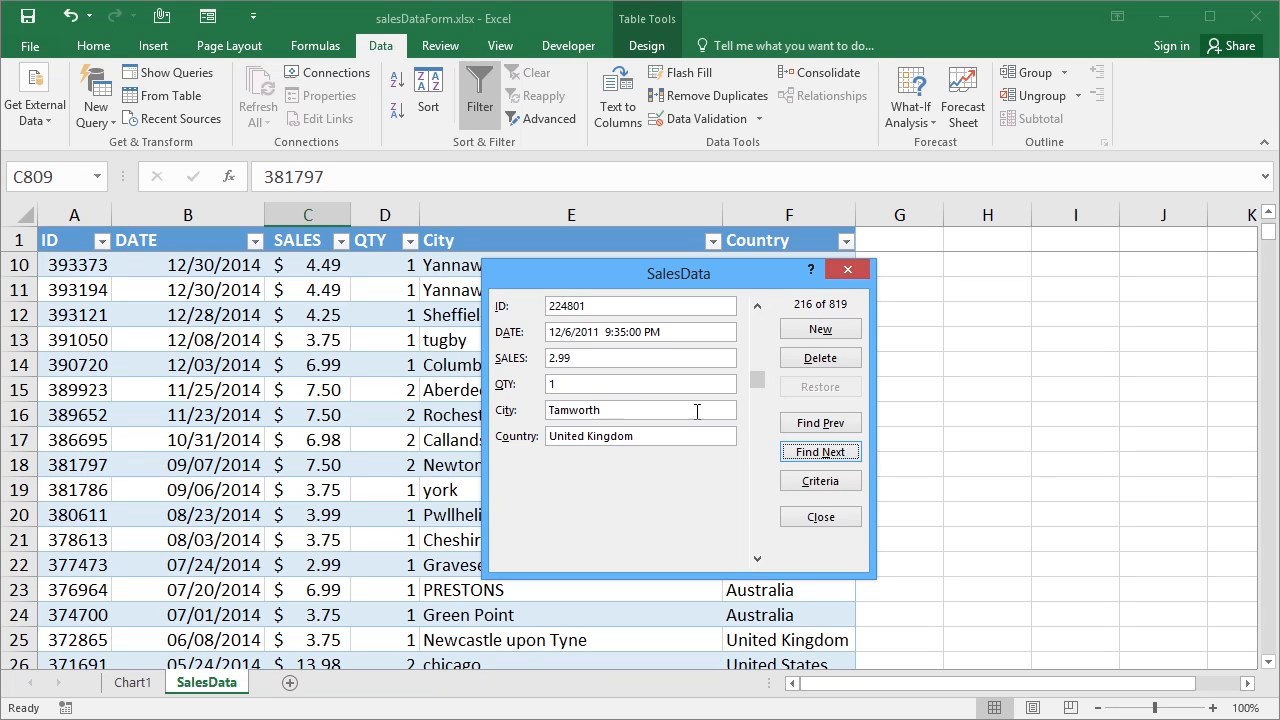
Find the next record matching the City criterion T* (torquay, Australia), permanently delete it and close the form
click(820, 482)
click(630, 410)
text(T*)
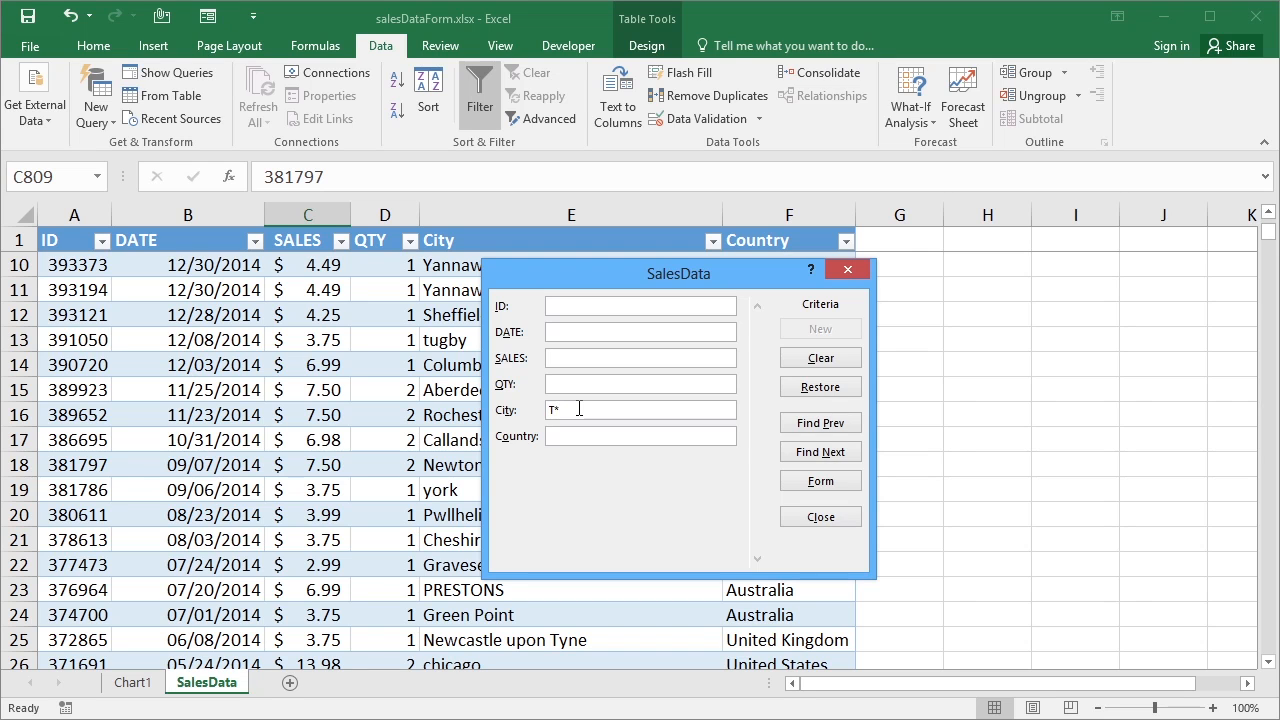
click(820, 452)
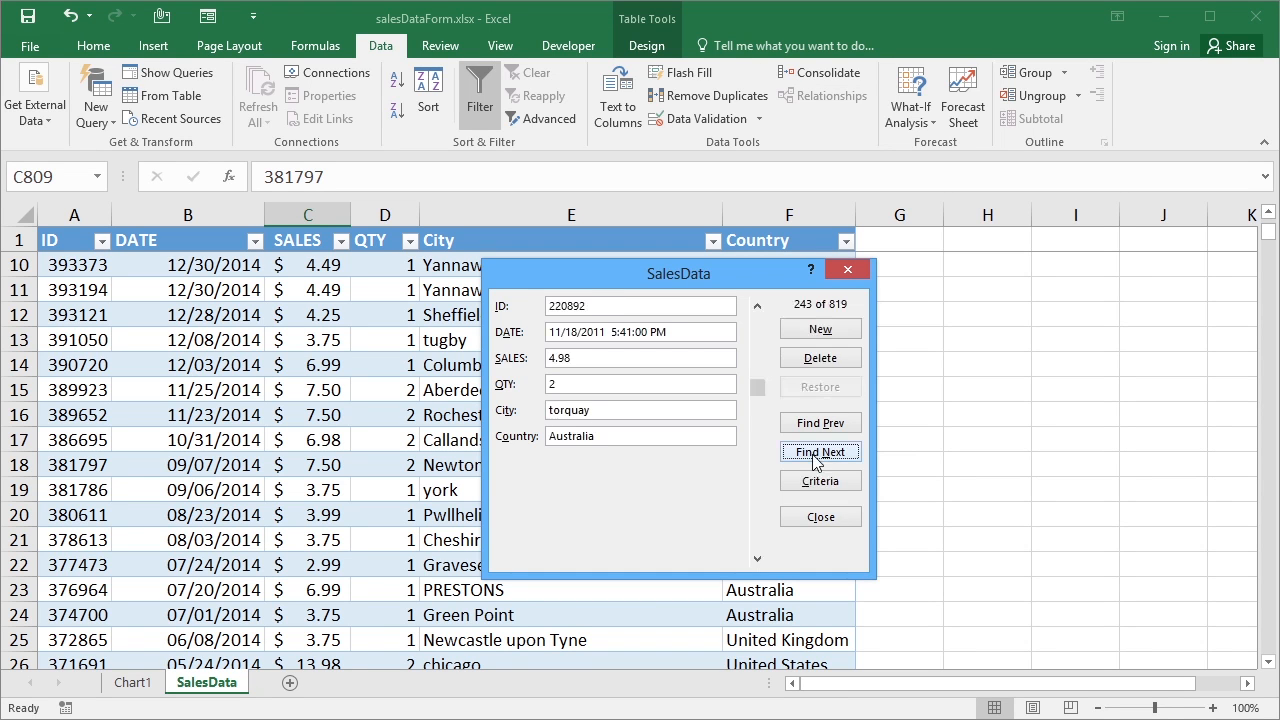
click(831, 364)
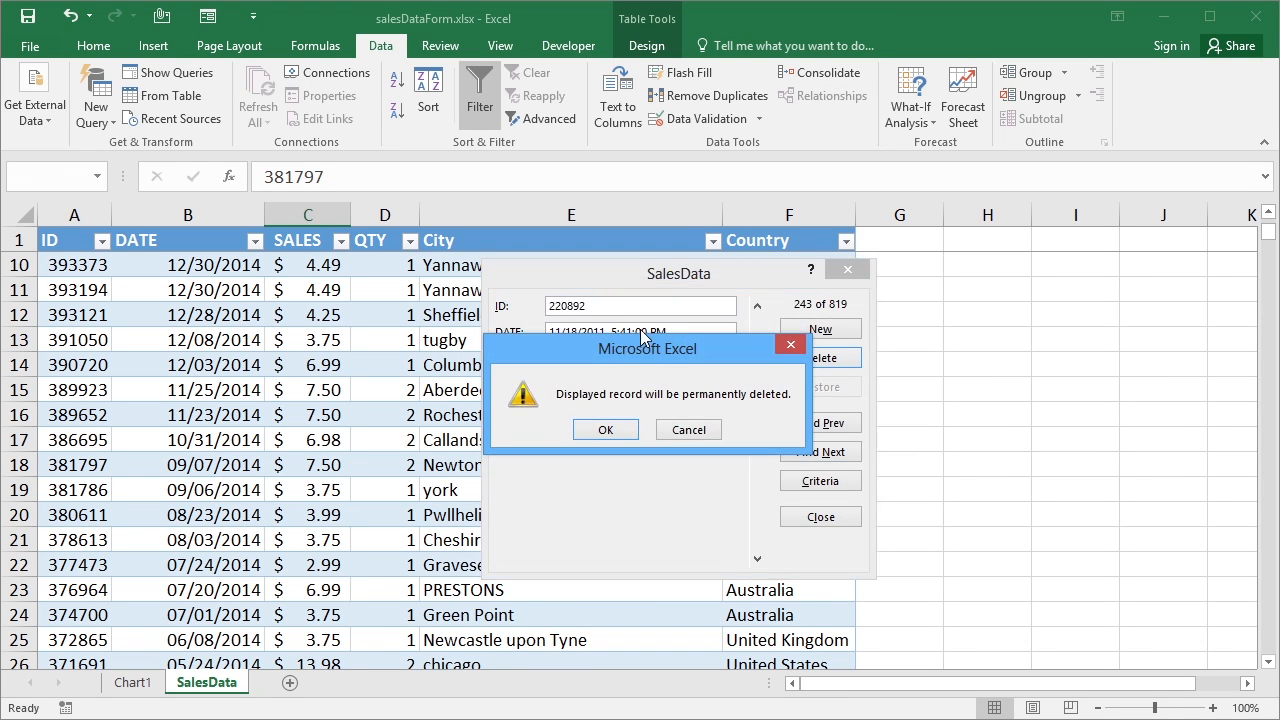
click(598, 430)
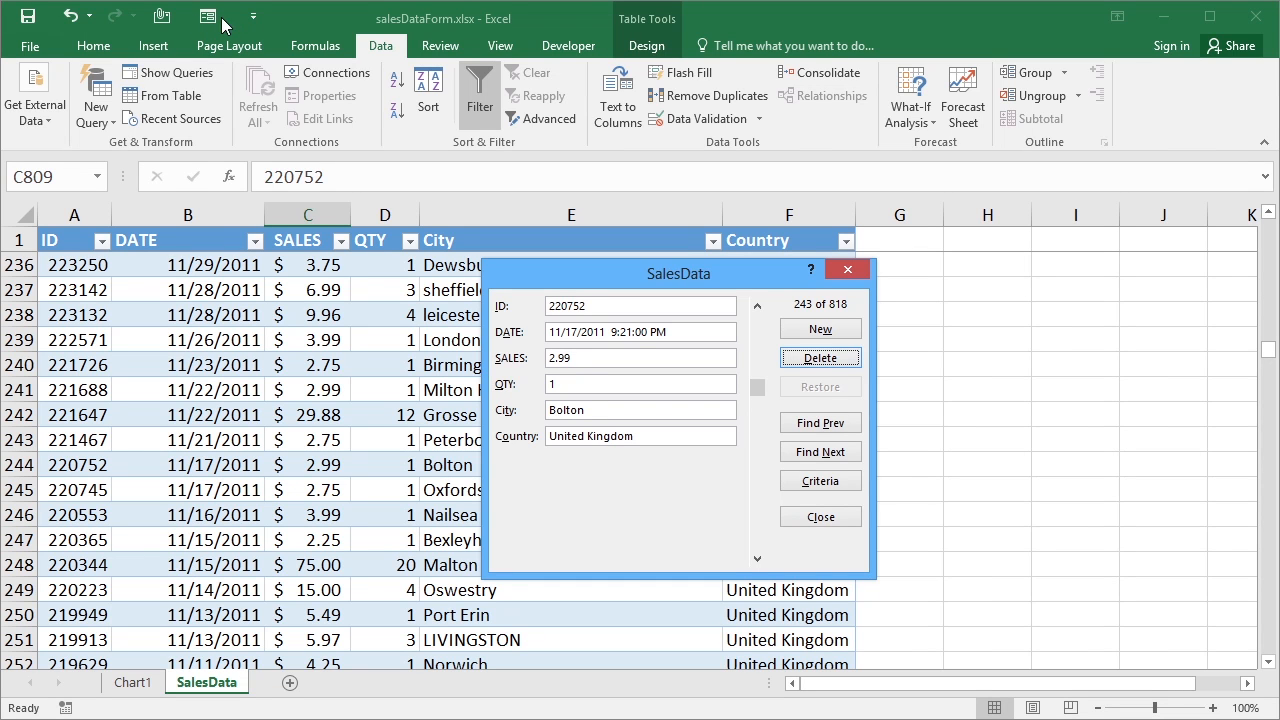
click(848, 516)
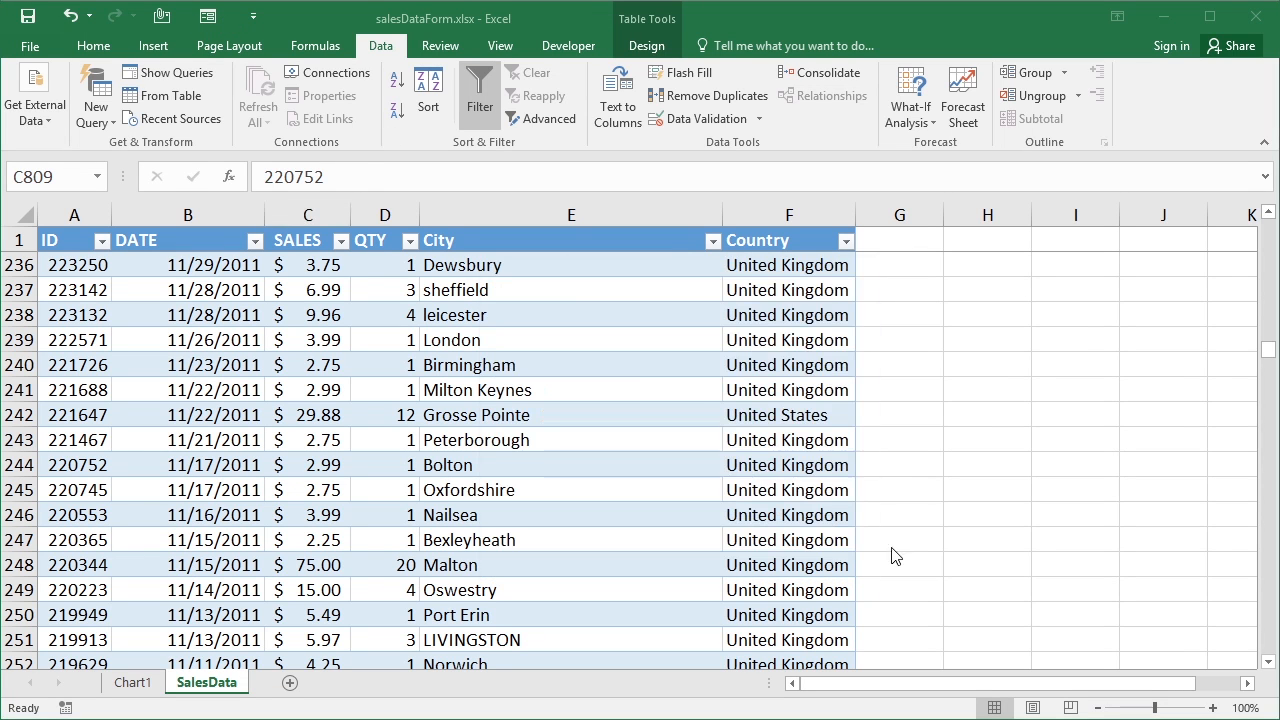
Reopen the data form from a table cell, browse to the fourth record and display the blank search criteria
click(641, 387)
click(210, 16)
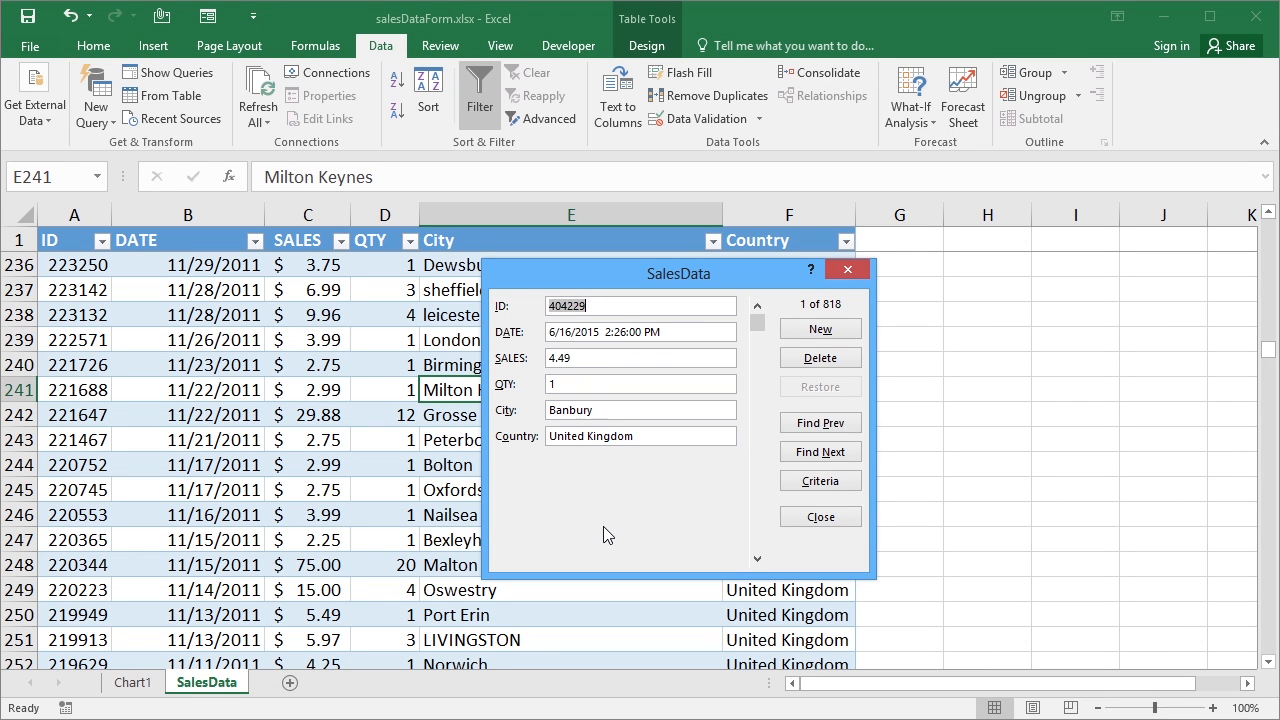
click(757, 559)
click(757, 559)
click(757, 559)
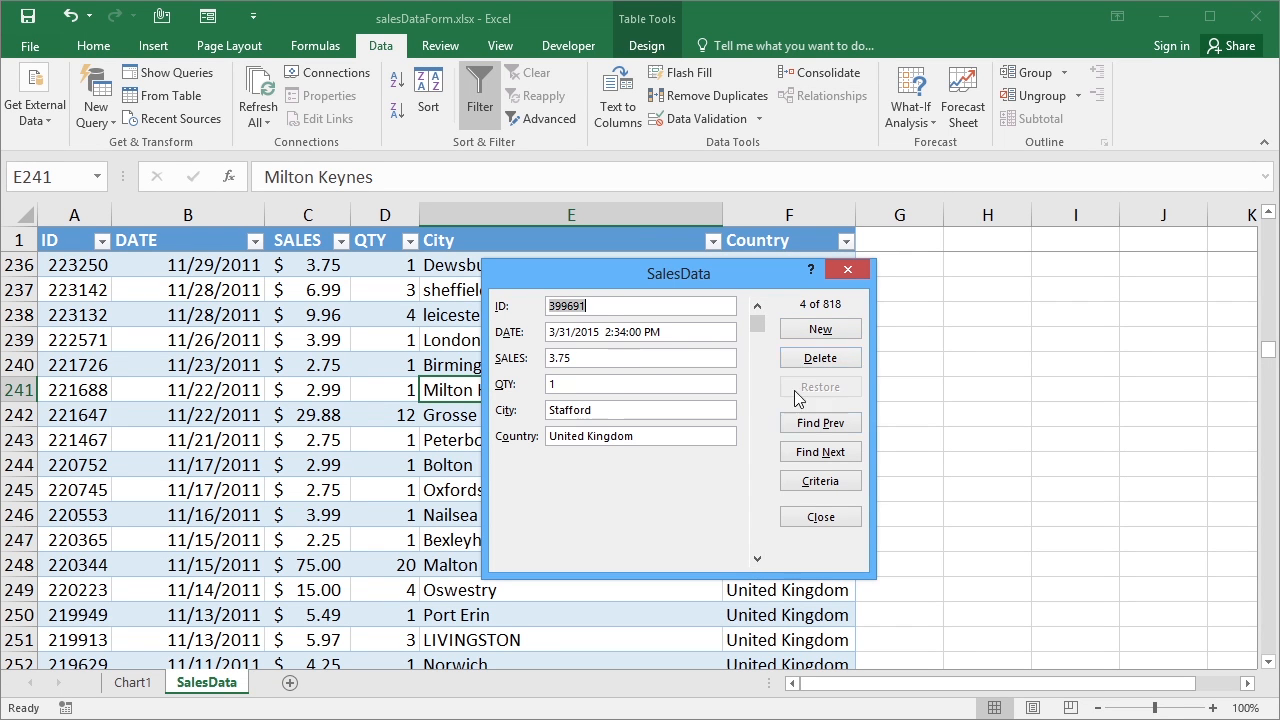
click(820, 481)
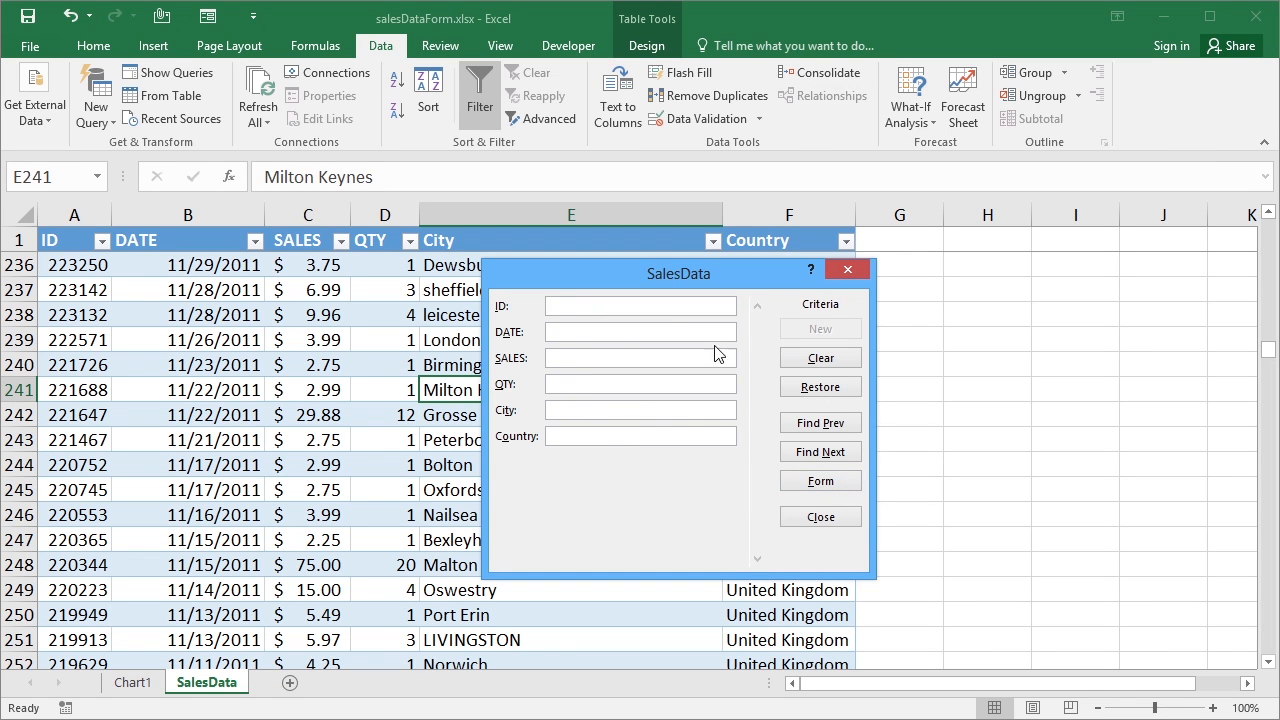